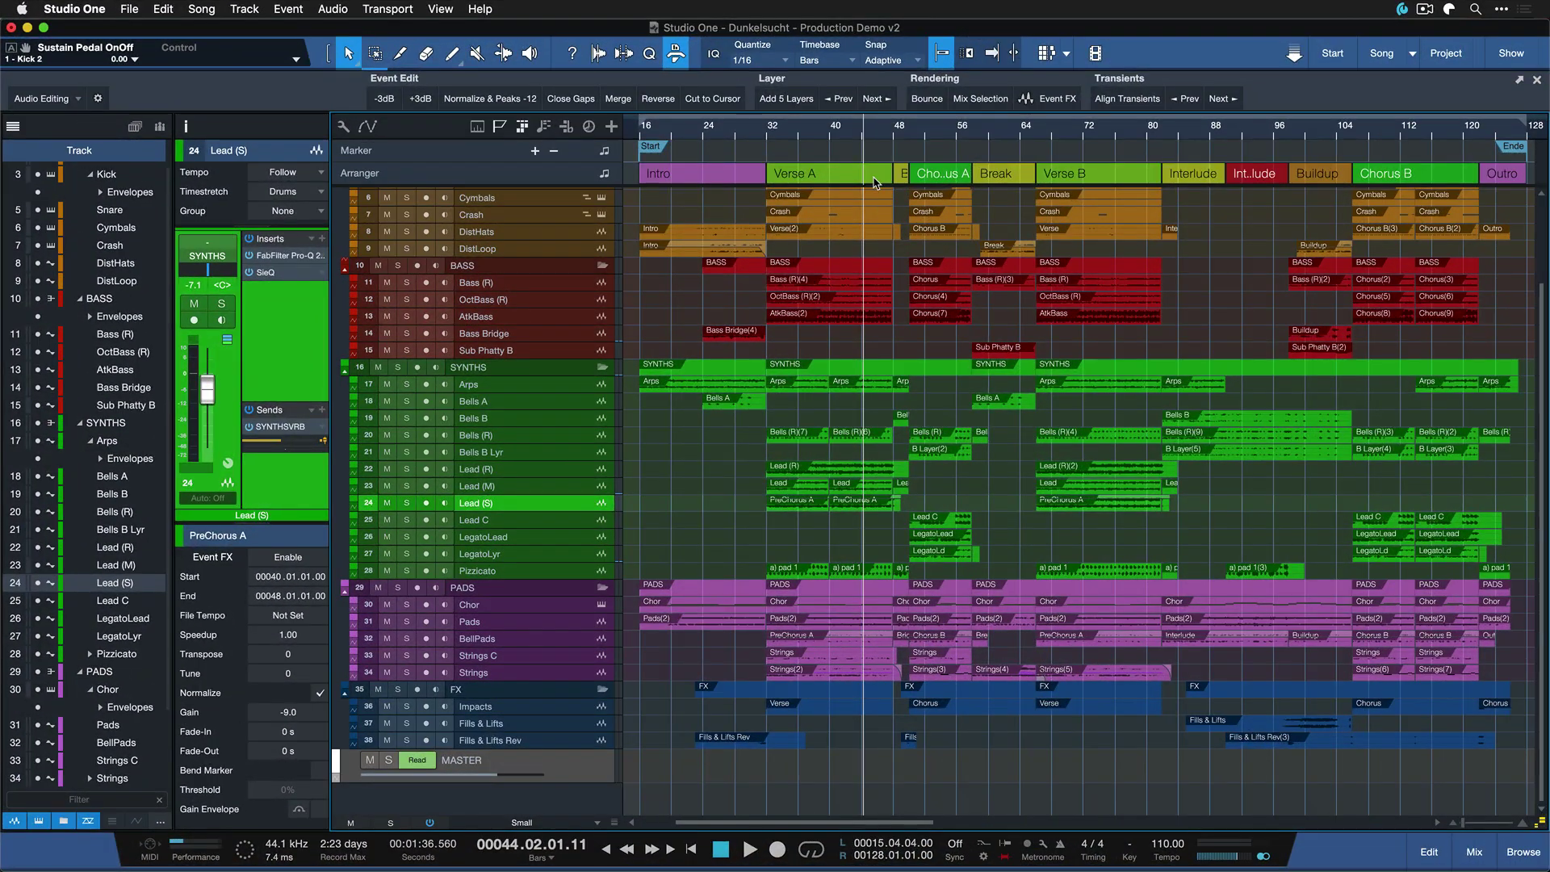
- Jump to the Verse A section and show the Mix console below the arrangement
click(876, 176)
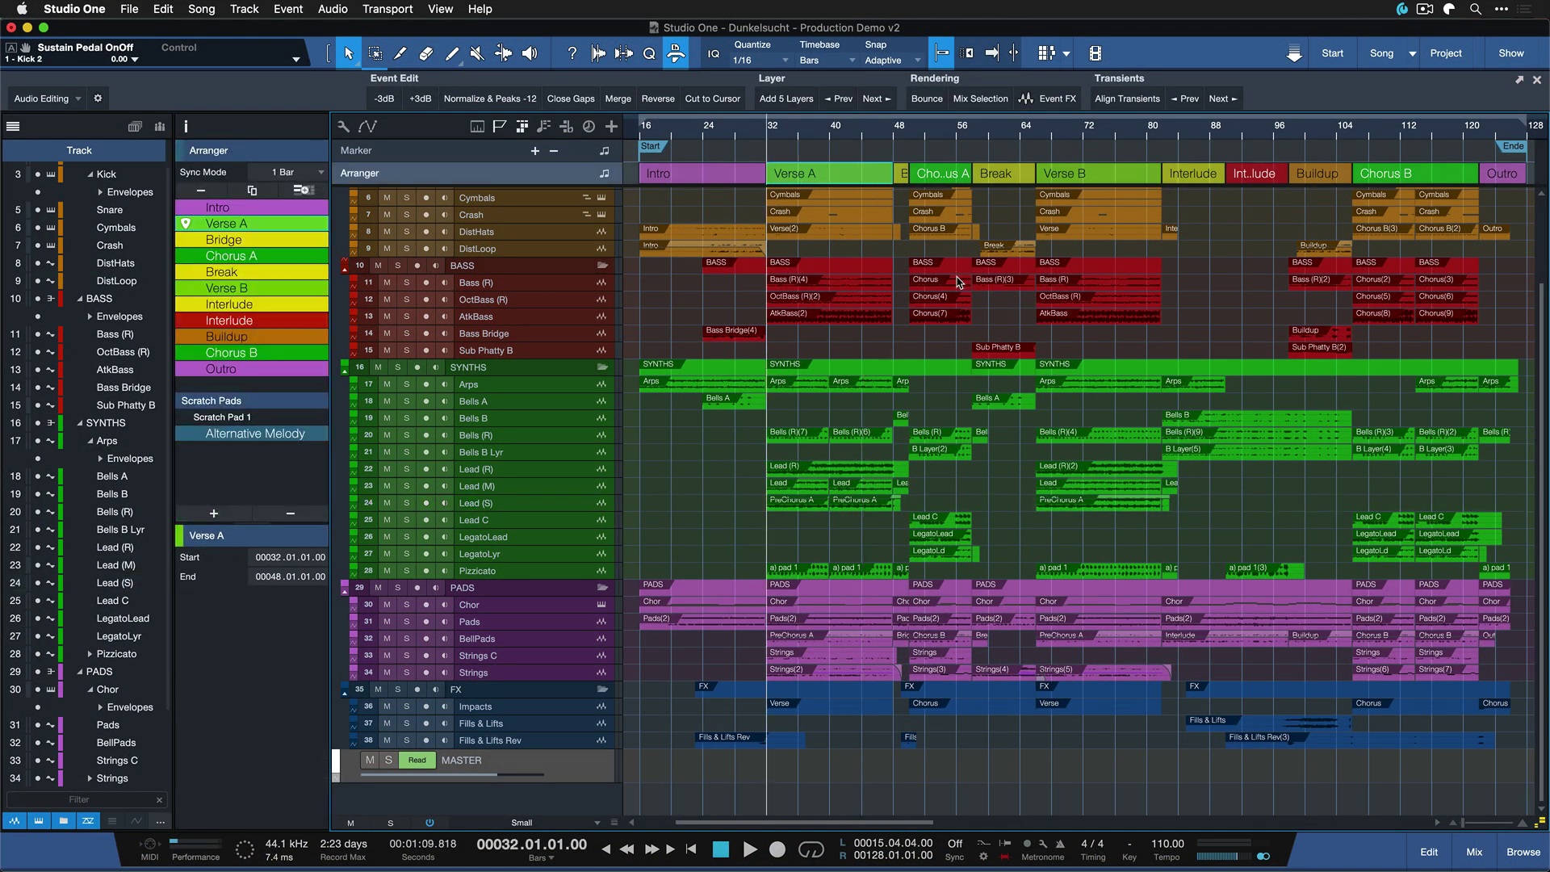
key(F3)
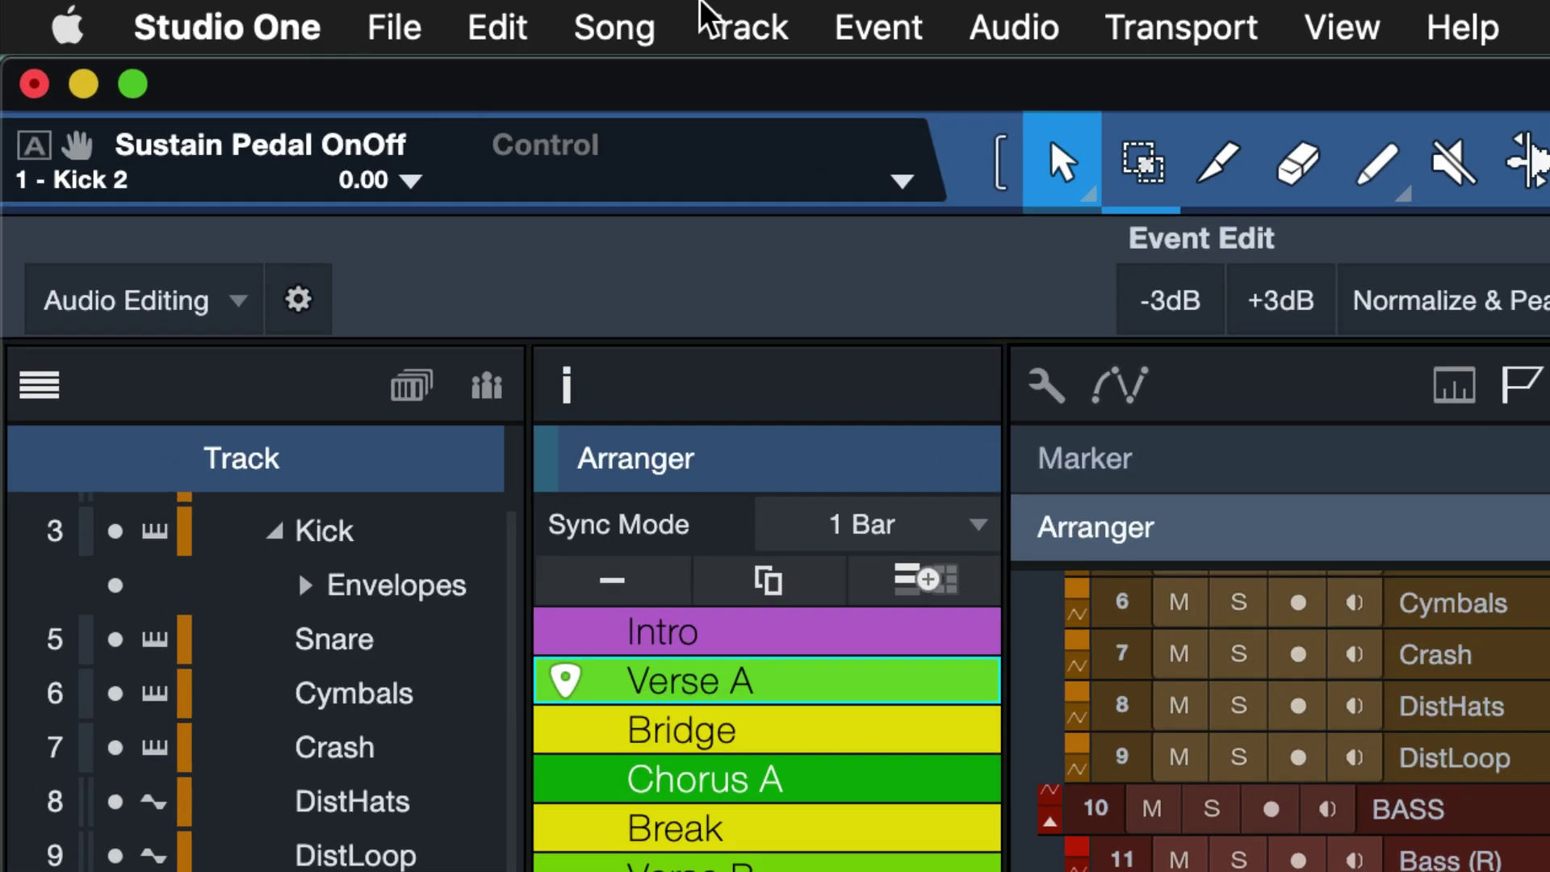
- Close the Dunkelsucht song via File > Close, discarding unsaved changes
click(133, 9)
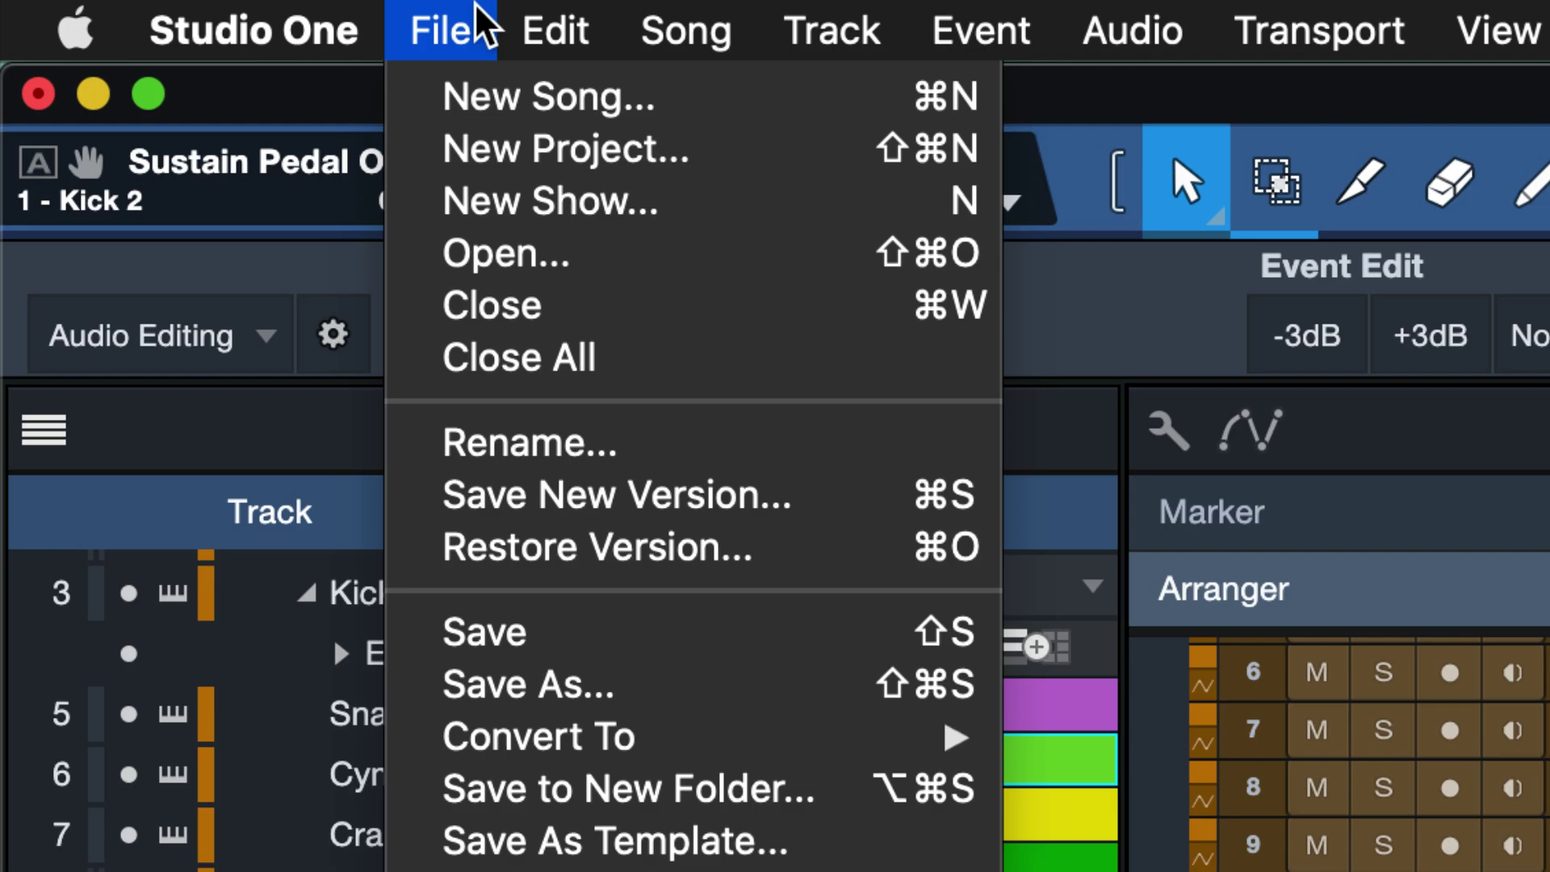
click(526, 313)
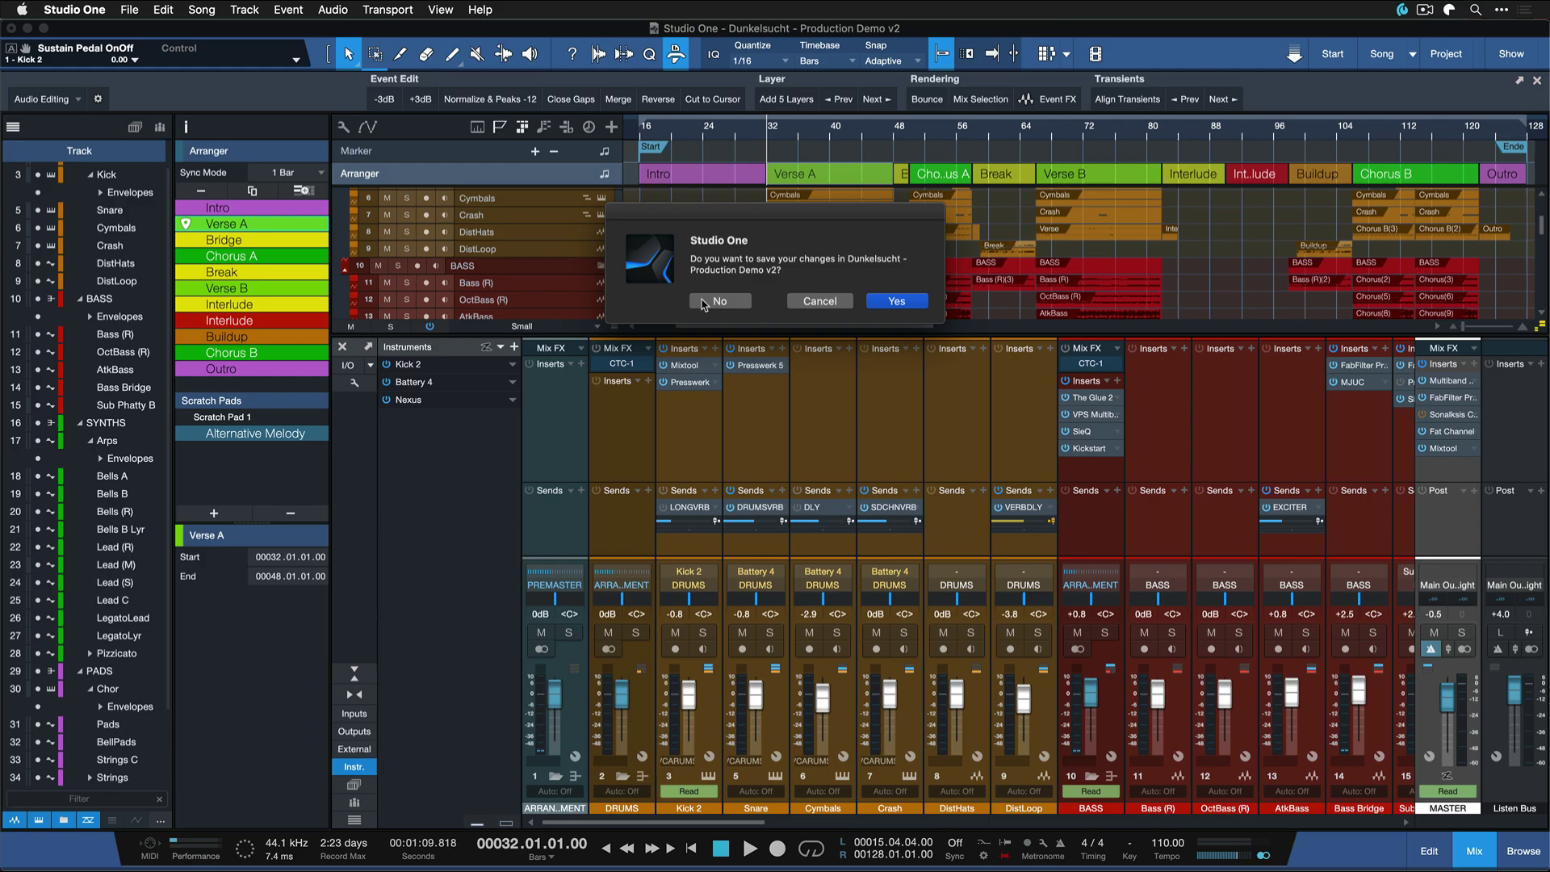
click(702, 304)
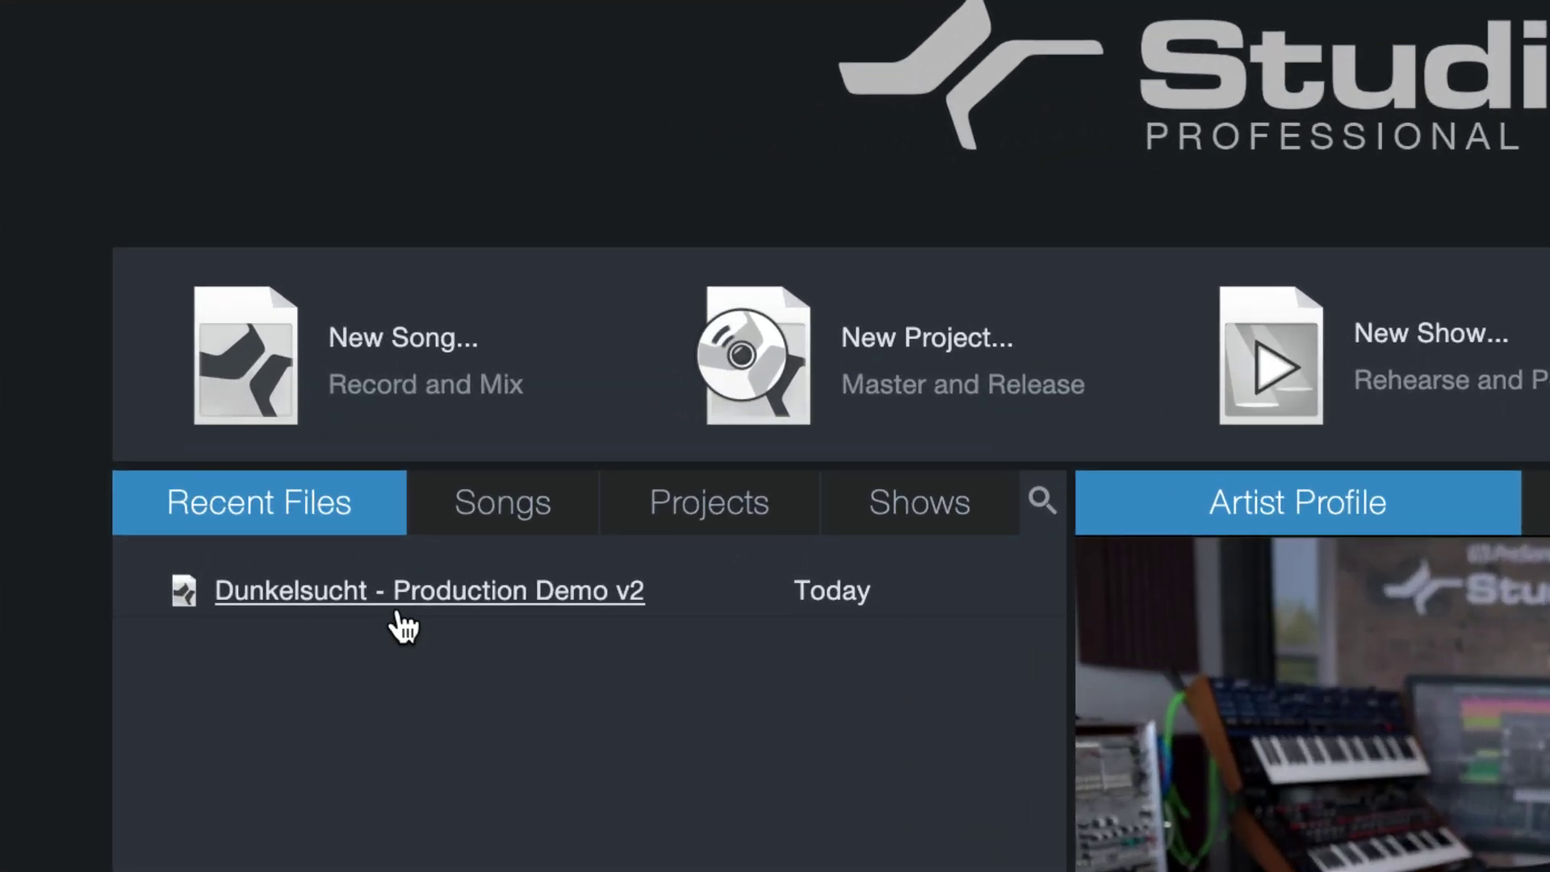
- Open the recent Dunkelsucht song with options and try toggling third-party plug-in skipping and Disable ARA Support
right_click(398, 616)
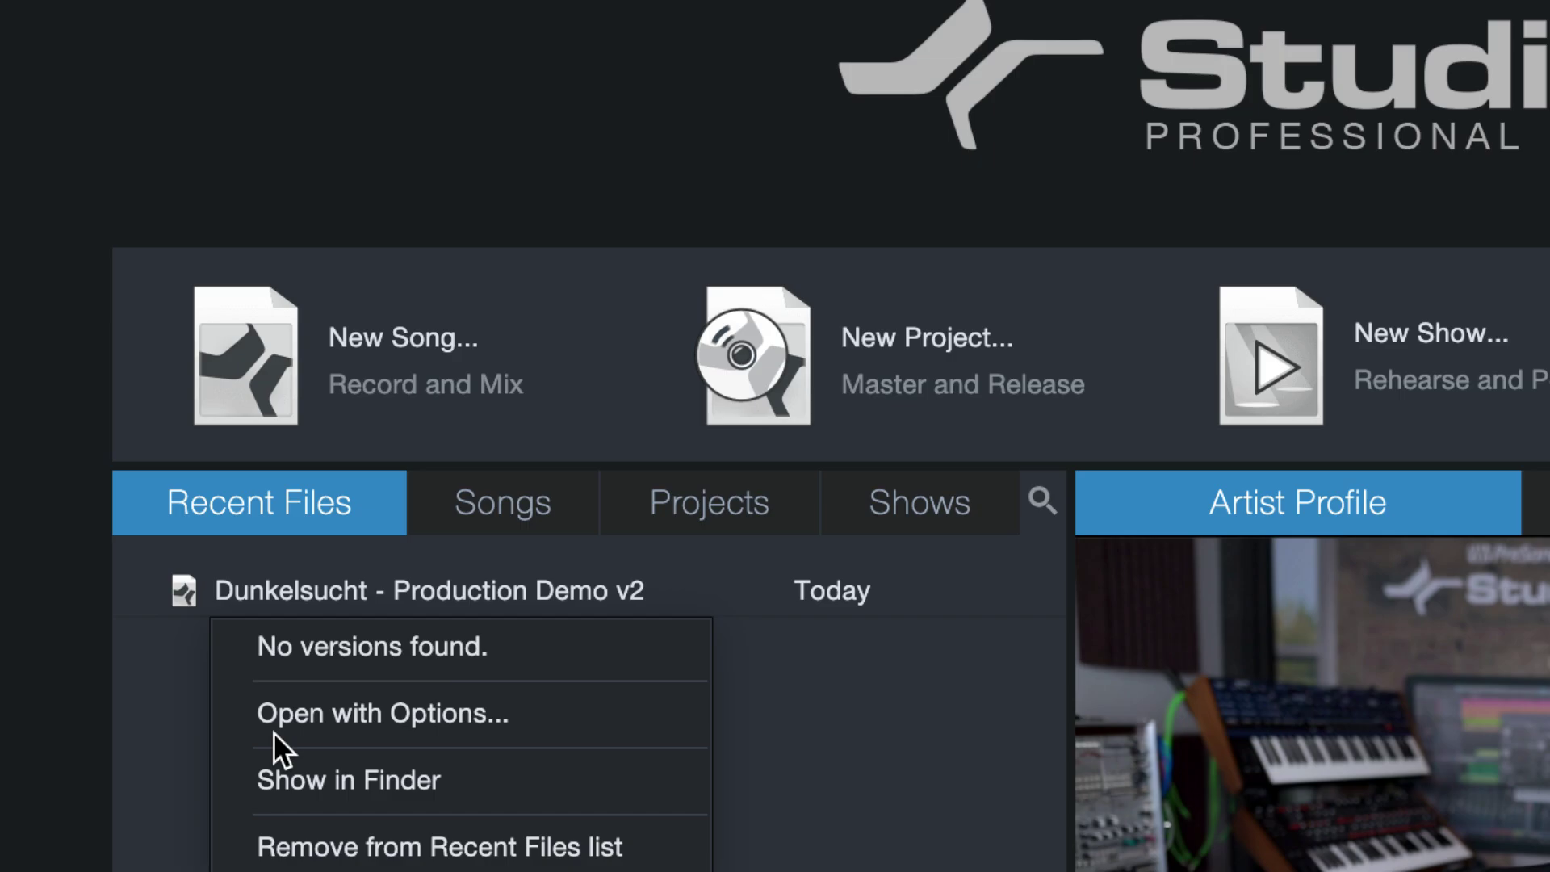
click(577, 707)
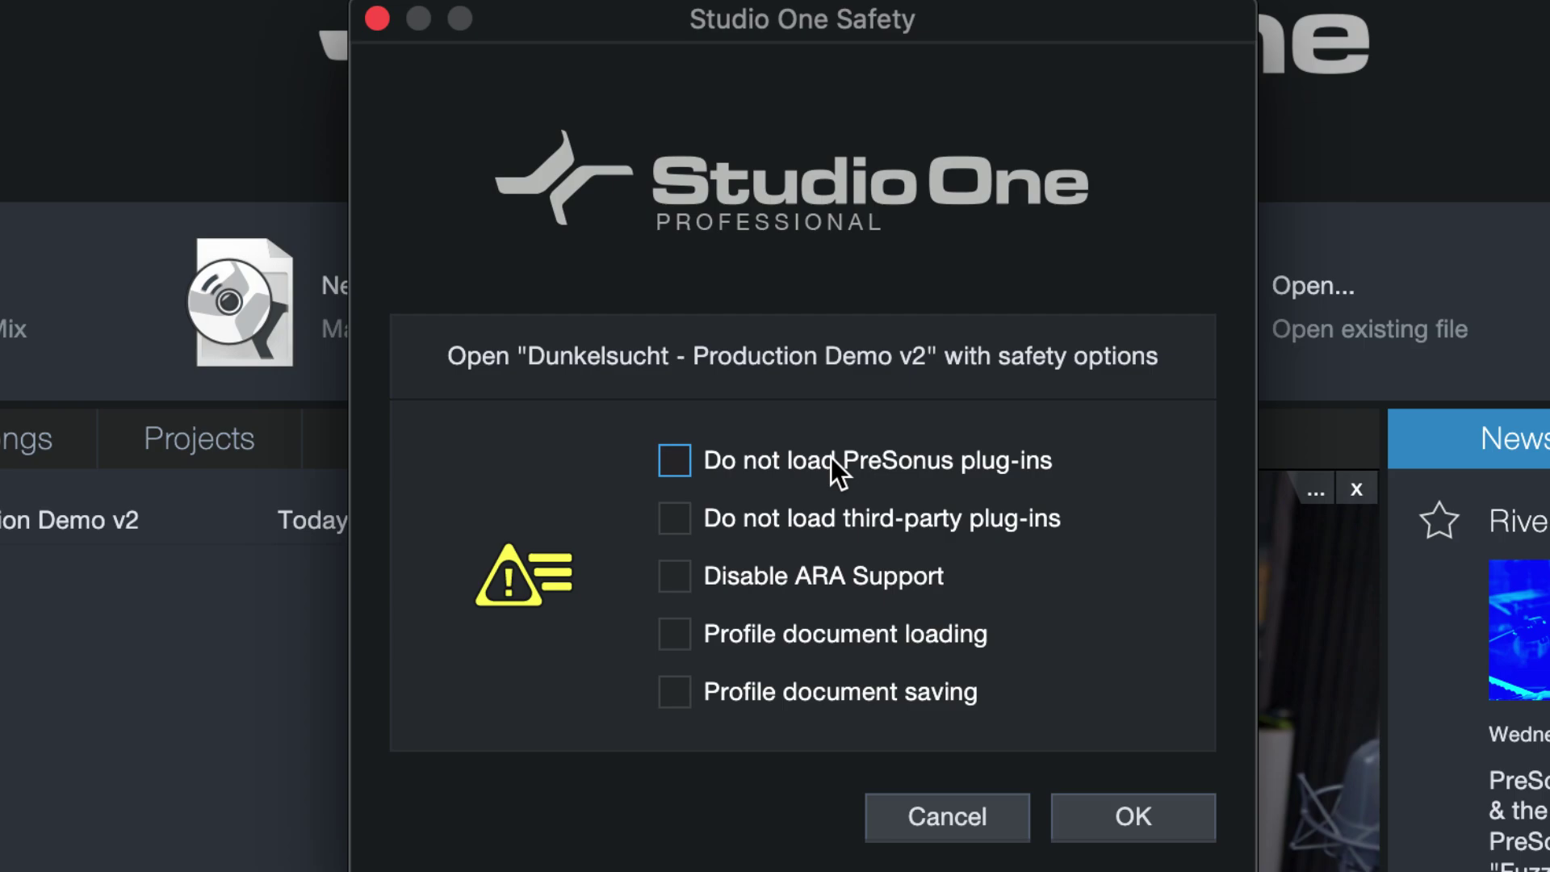
click(768, 517)
click(796, 575)
click(796, 522)
click(794, 561)
click(825, 538)
click(812, 527)
- Leave third-party plug-ins loading, enable Profile document loading and saving, and open the song
click(867, 519)
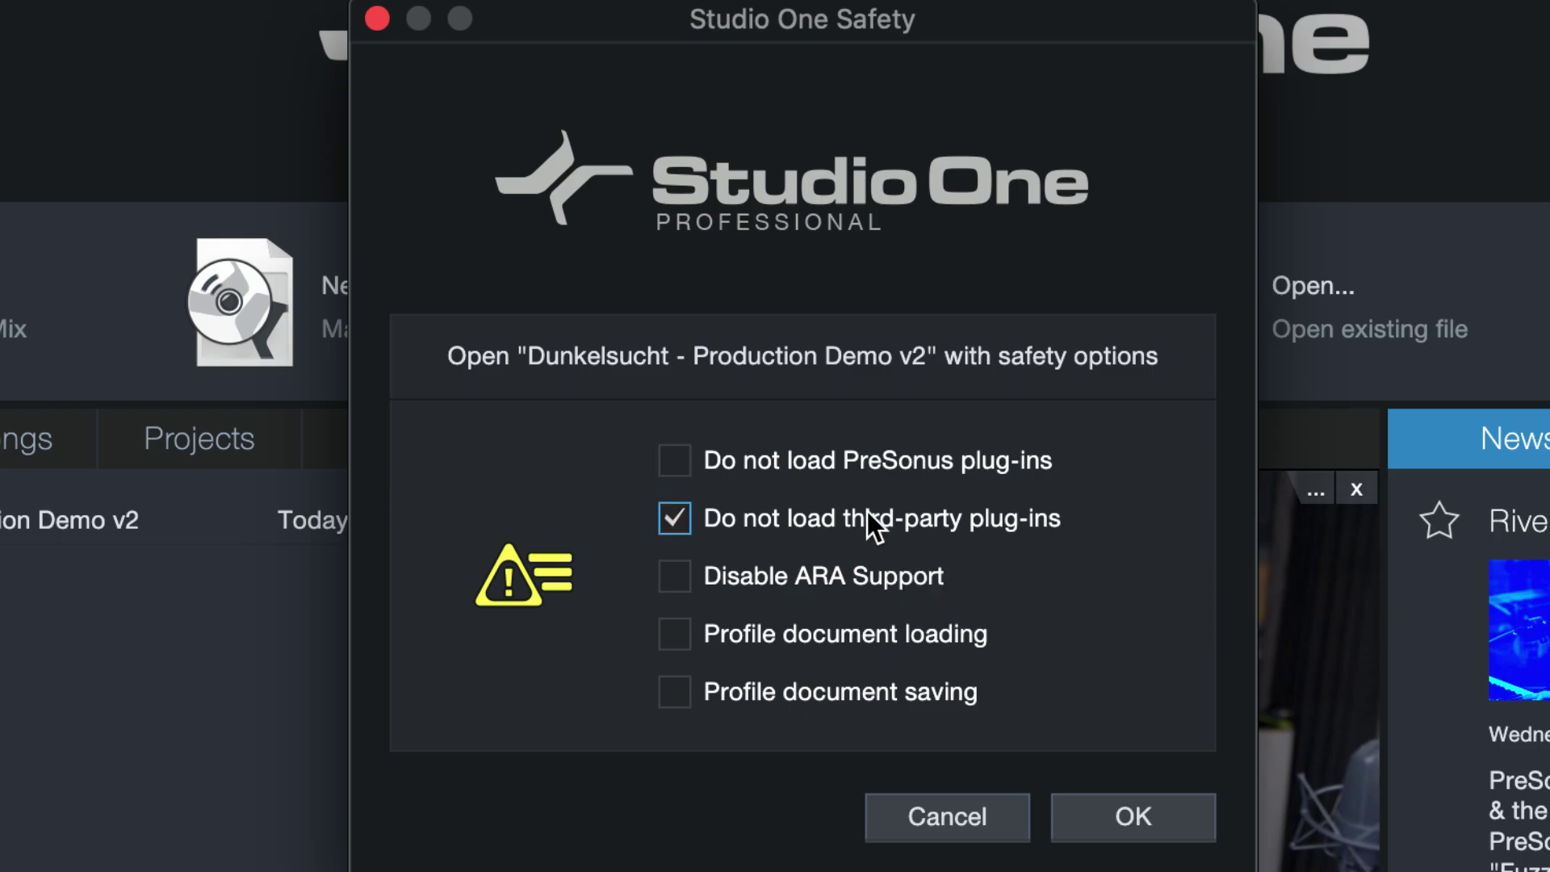
click(855, 633)
click(706, 699)
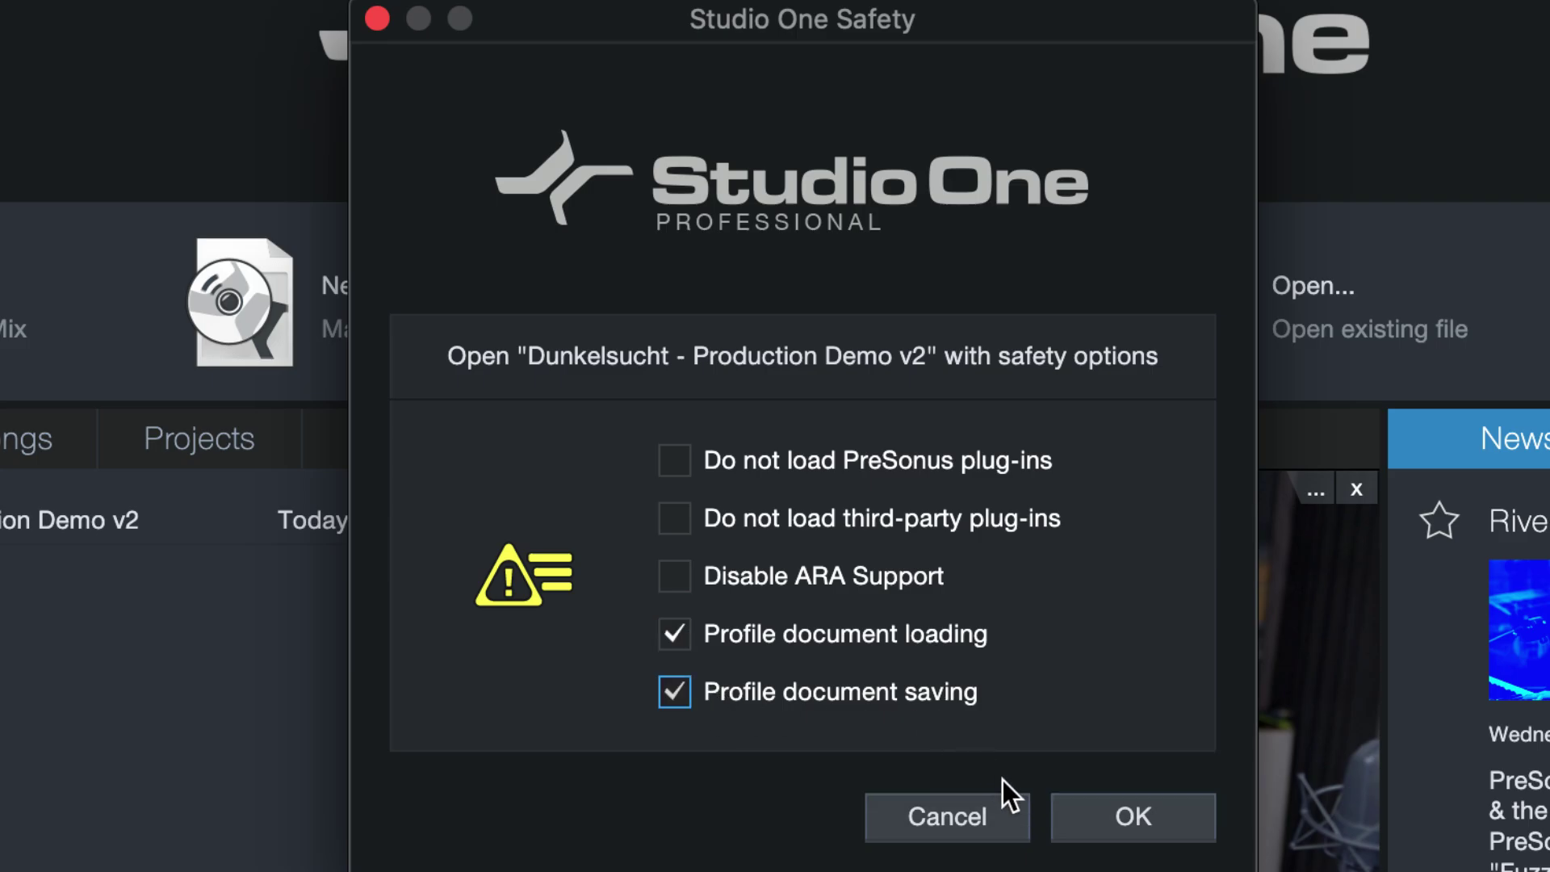
click(1110, 810)
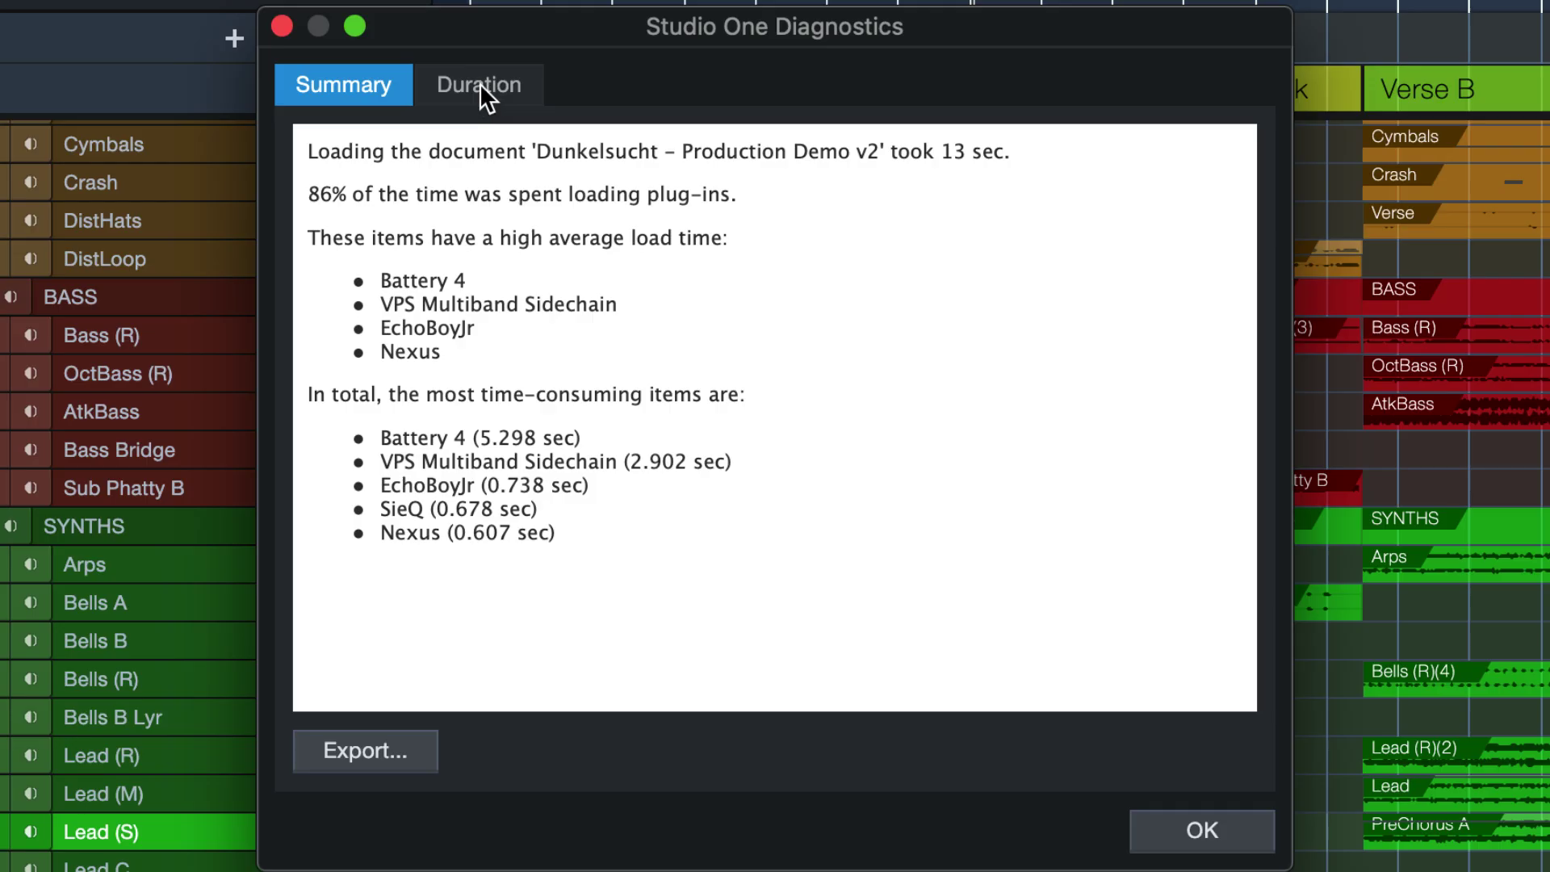
- Show the Duration table and rank plug-in loads by average, then total time, slowest first
click(479, 84)
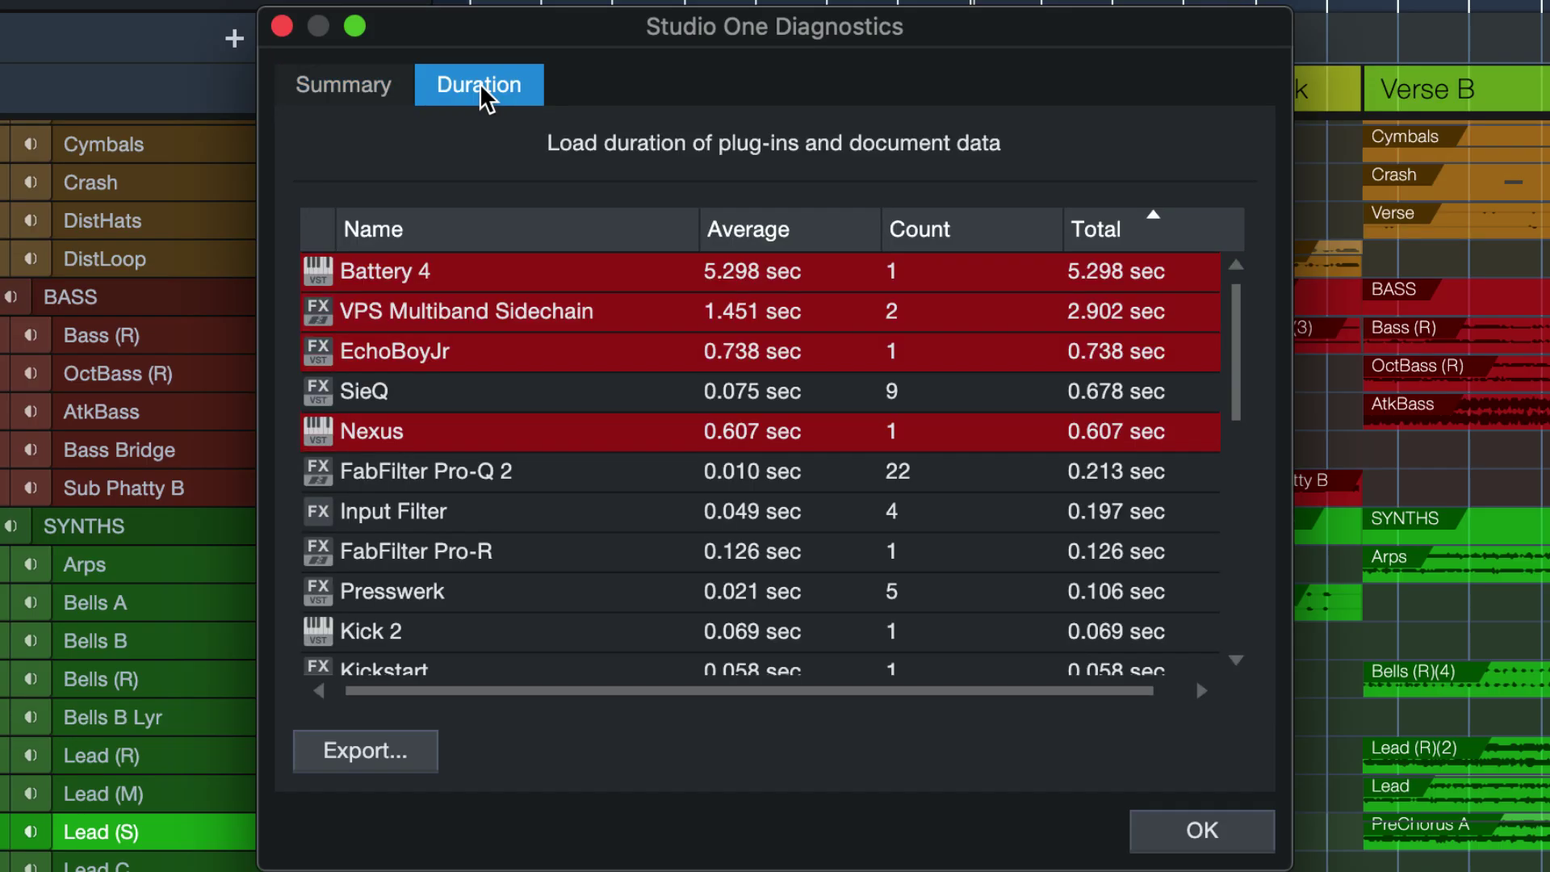
click(808, 240)
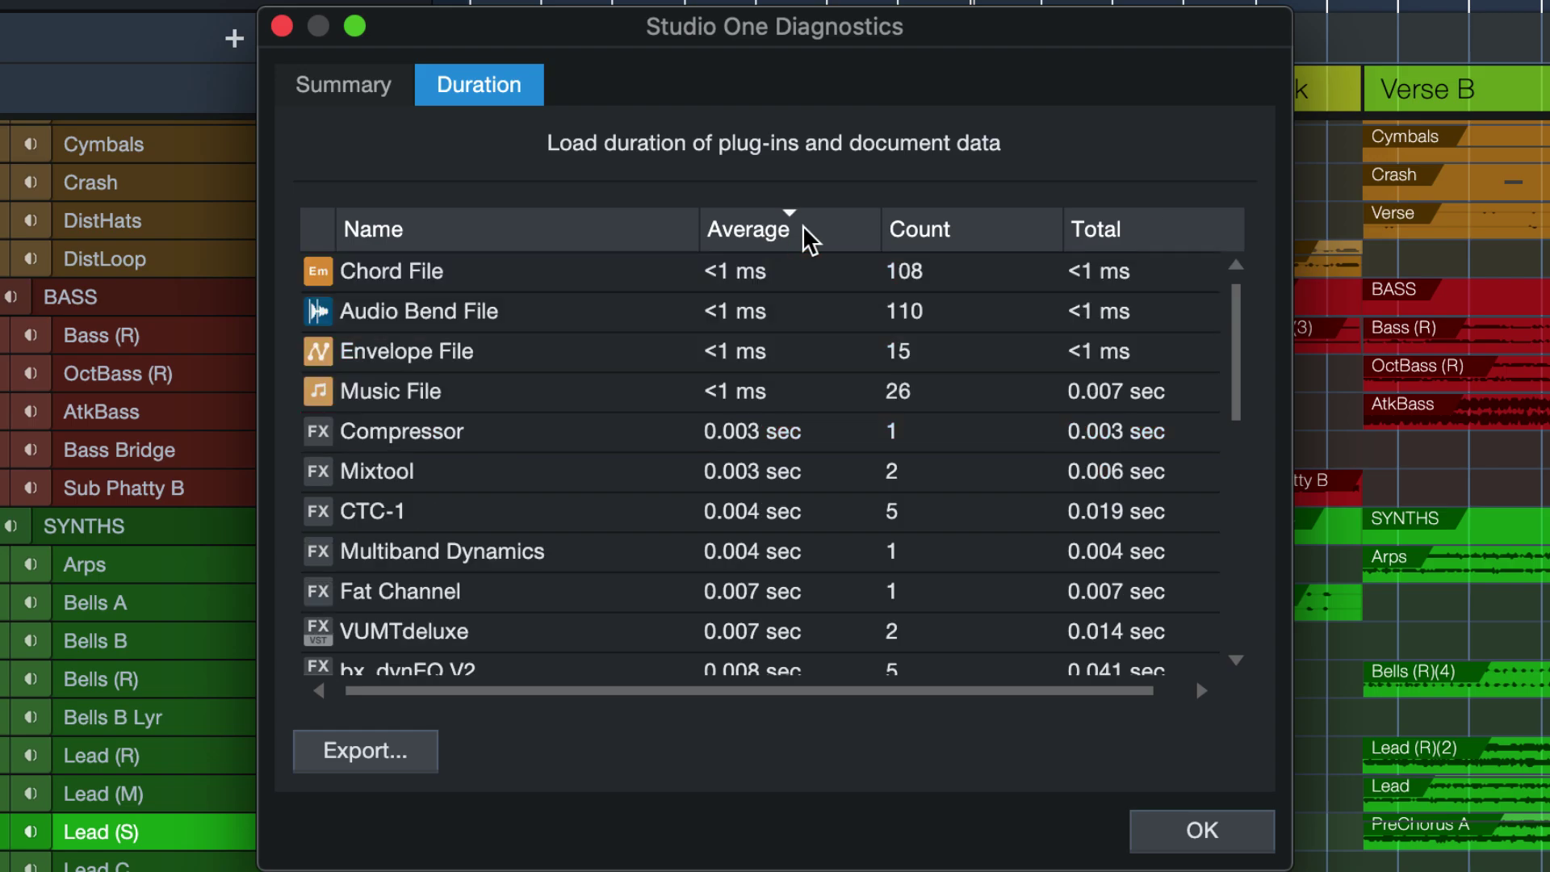
click(820, 239)
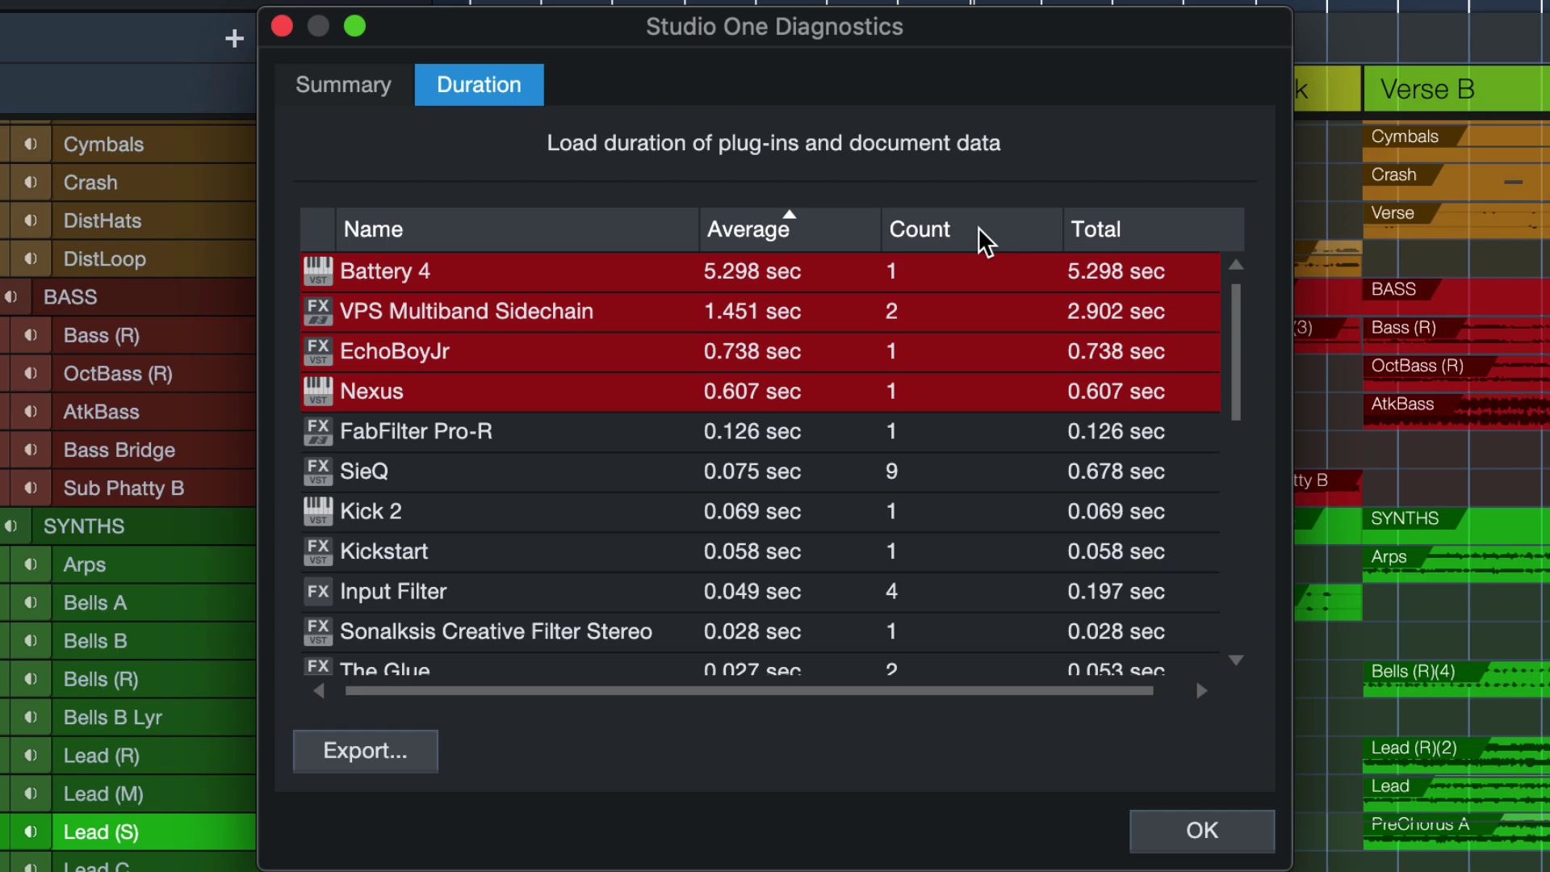
click(1122, 243)
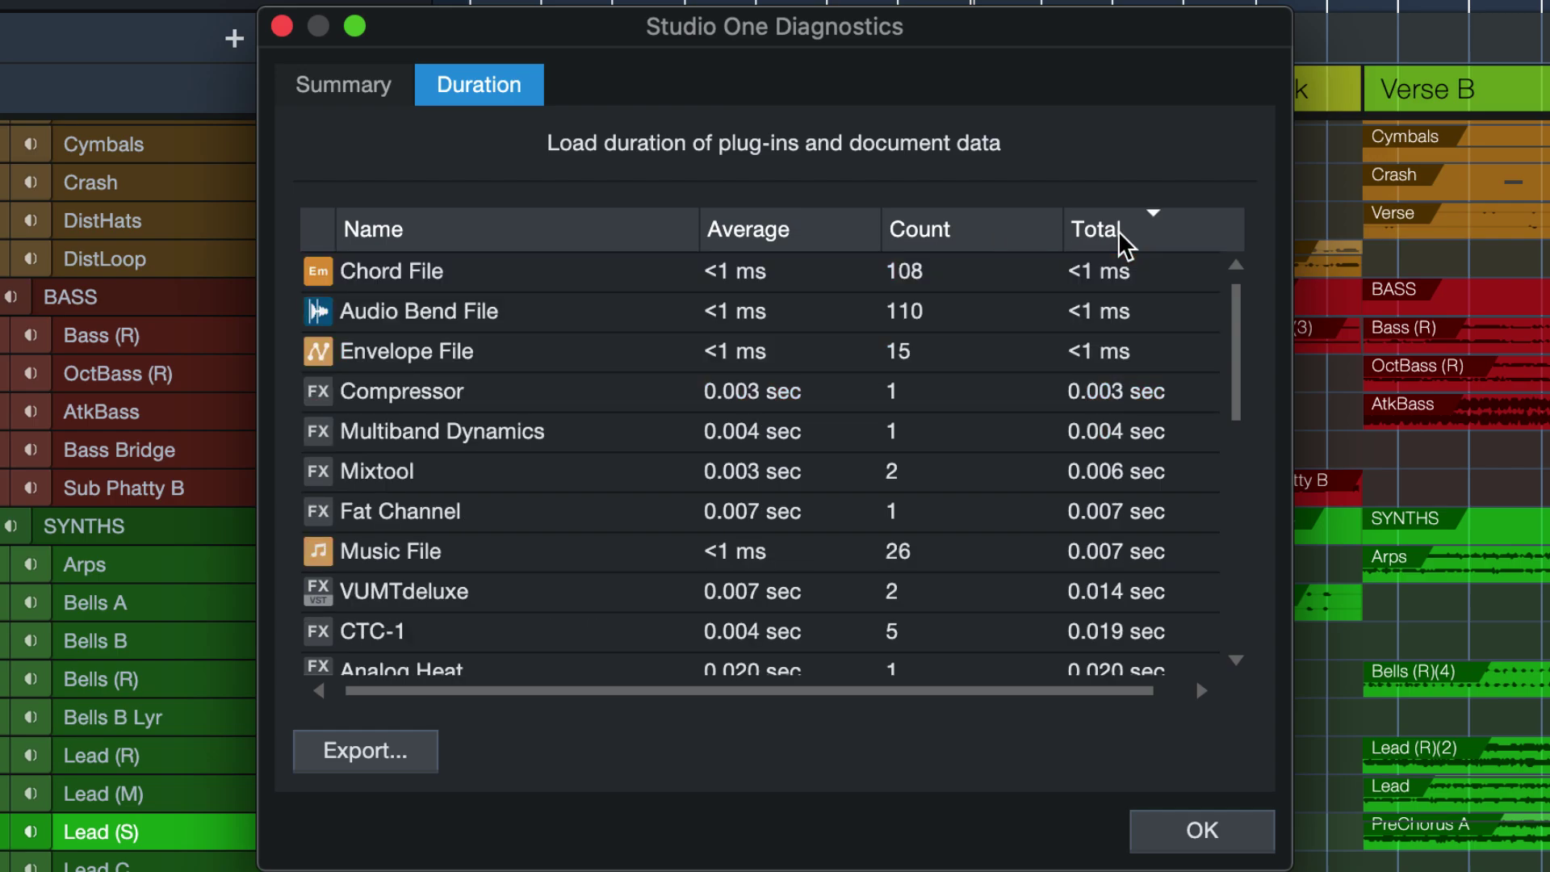
click(1069, 243)
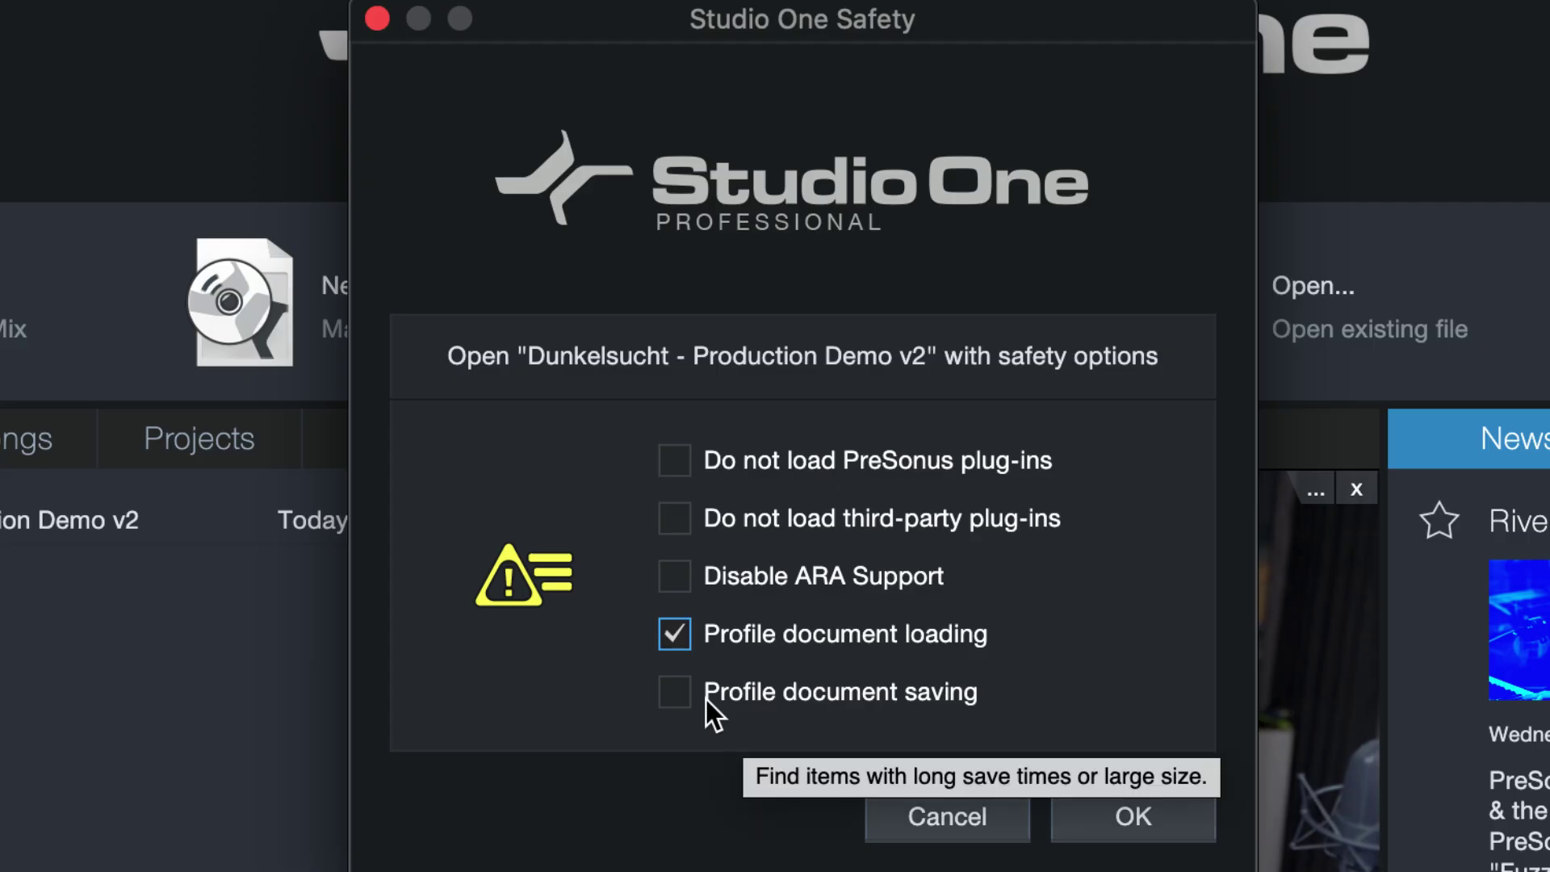
- Add Profile document saving, reopen the song, and save it via File > Save
click(706, 699)
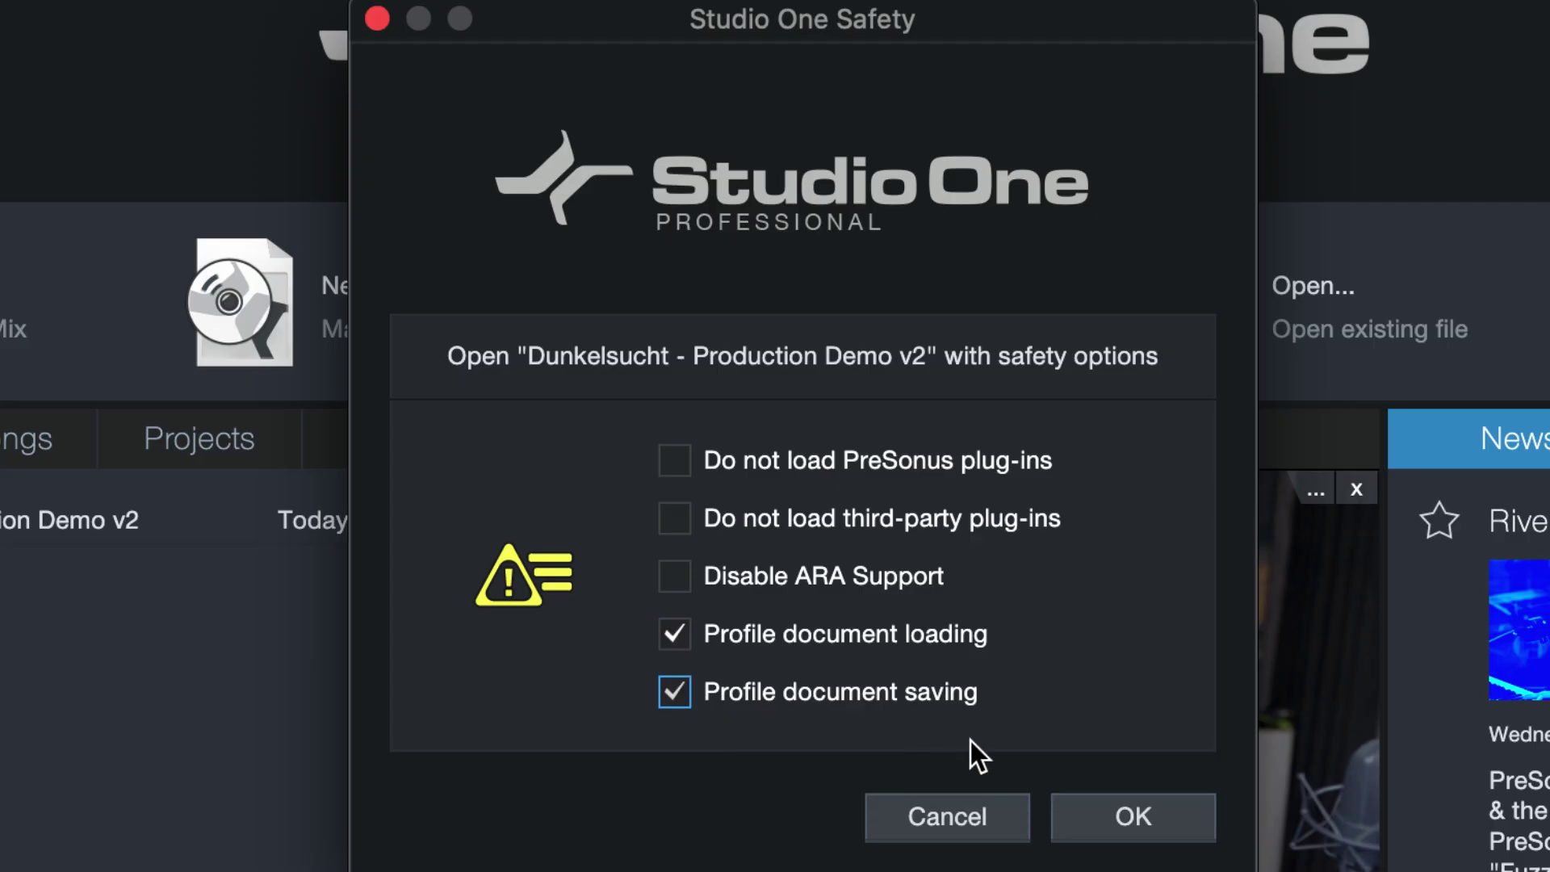
click(1112, 814)
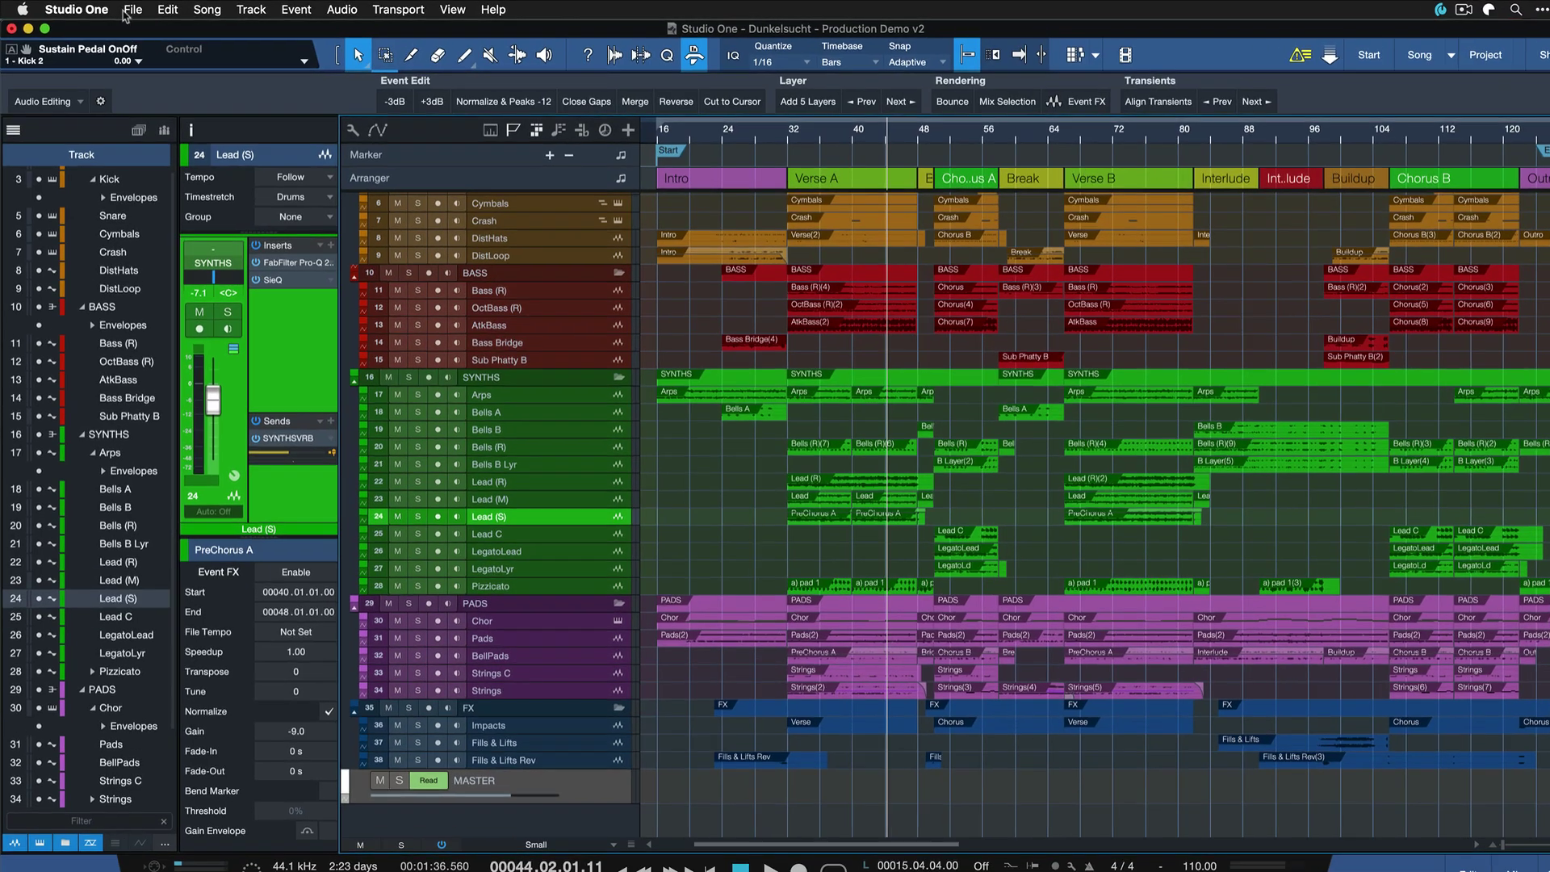
click(128, 10)
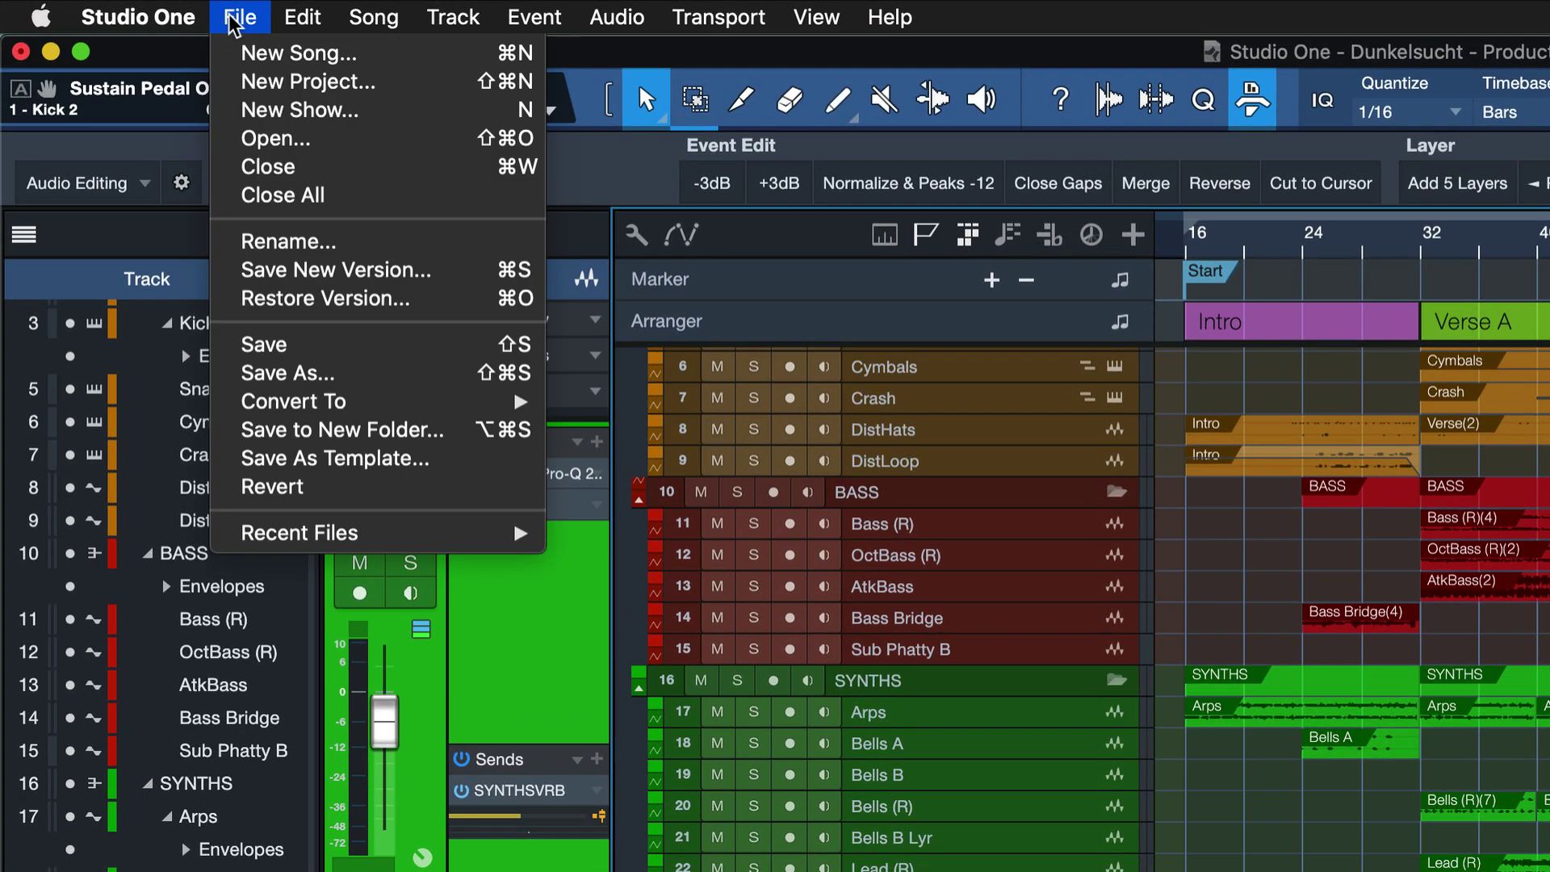
click(303, 345)
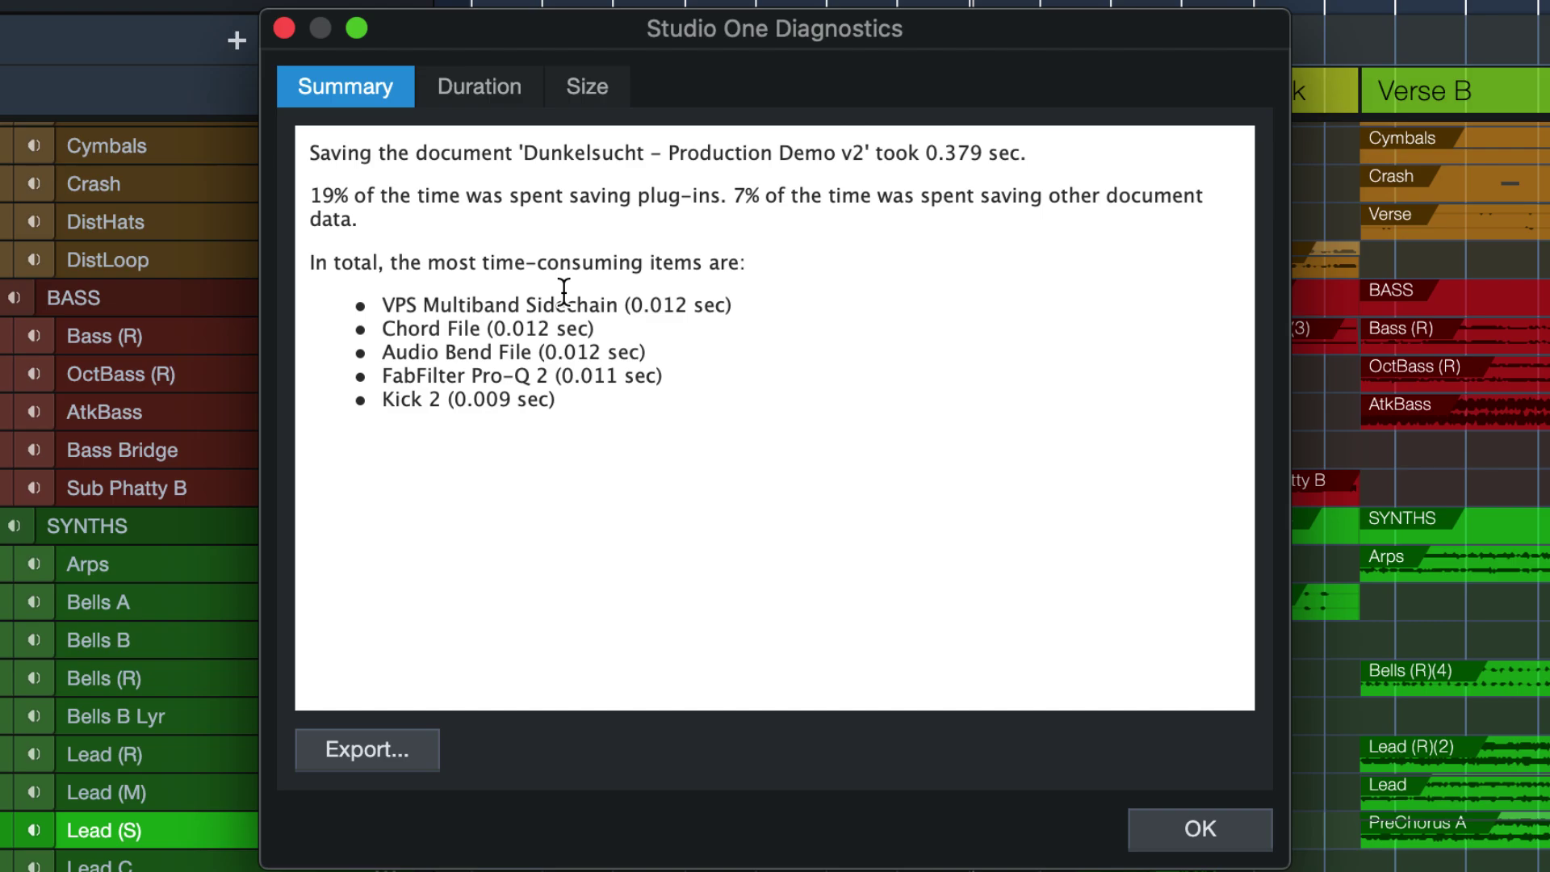
- Show the save Duration table sorted by count, then by total time slowest first
click(508, 93)
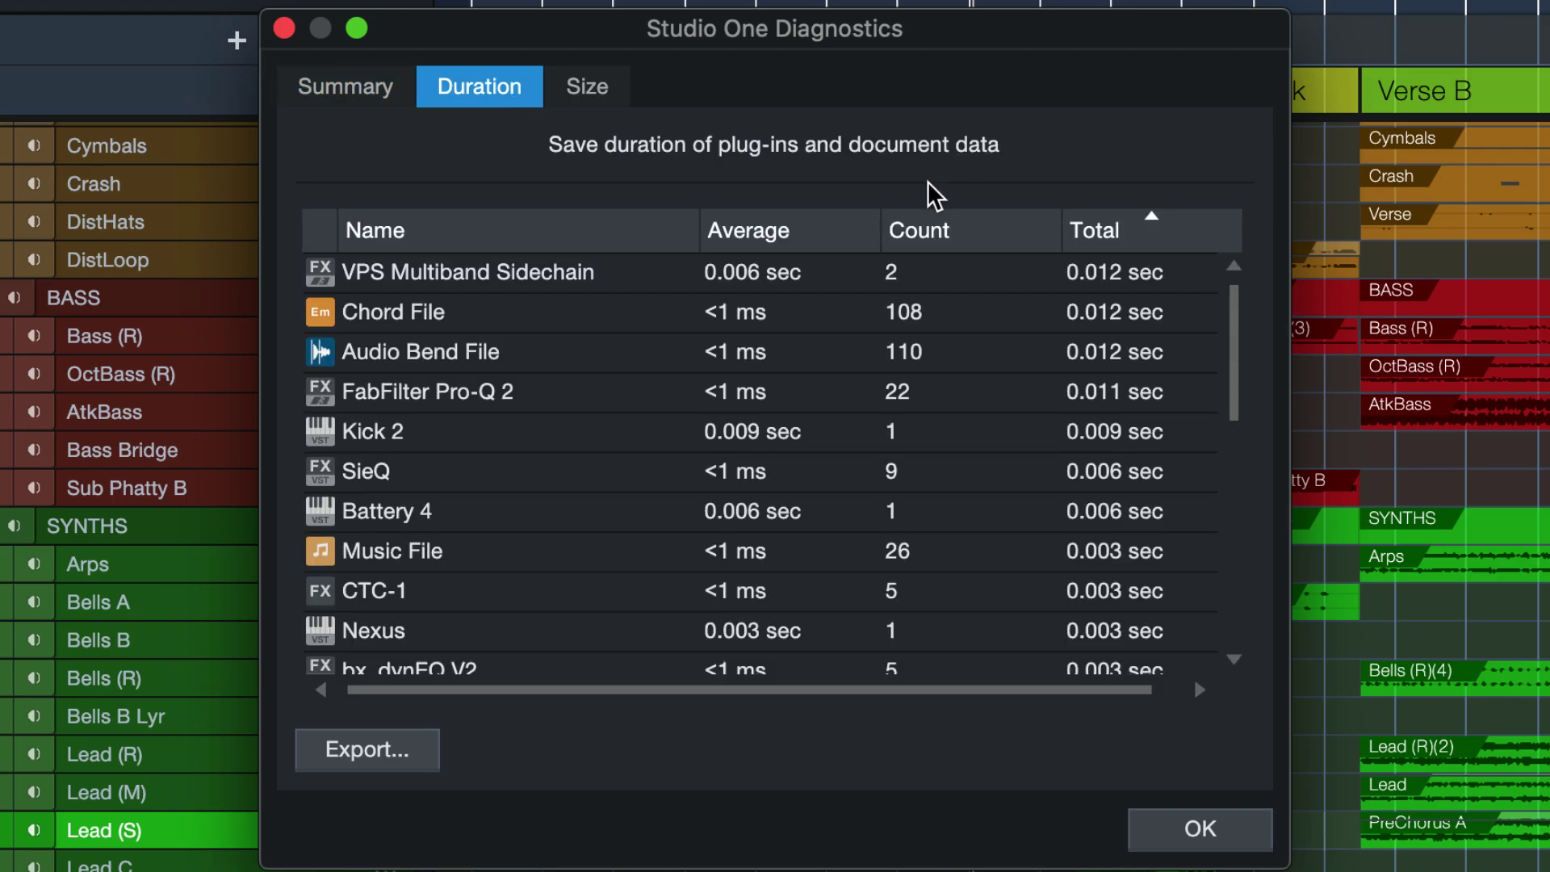
click(947, 233)
click(949, 234)
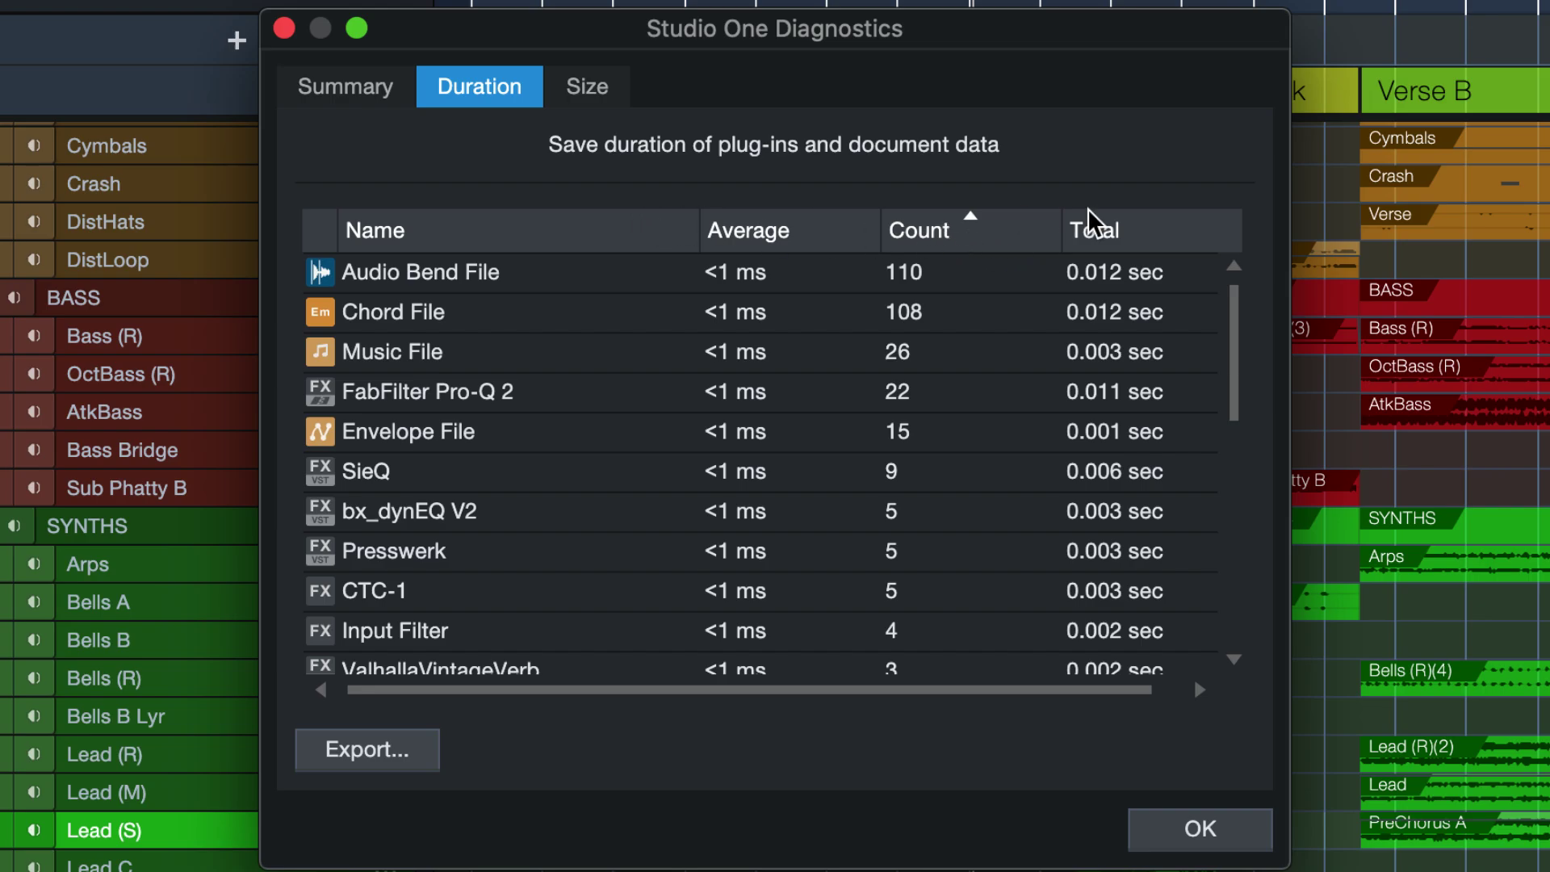
click(1102, 230)
click(1162, 234)
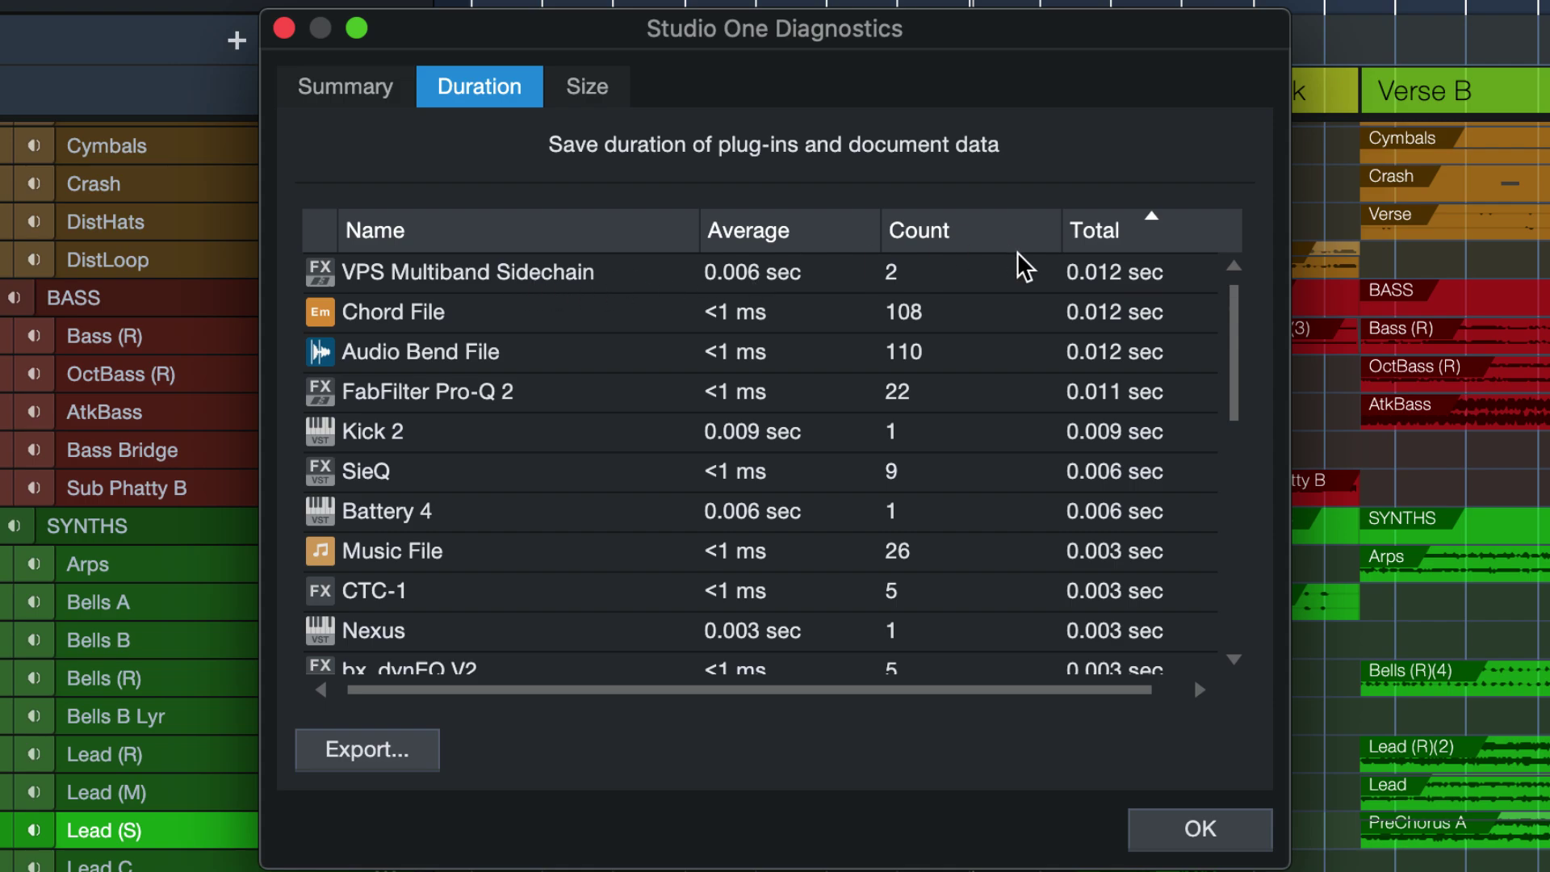
- Inspect the VPS Multiband Sidechain, Audio Bend File, Chord File and Music File entries
click(546, 274)
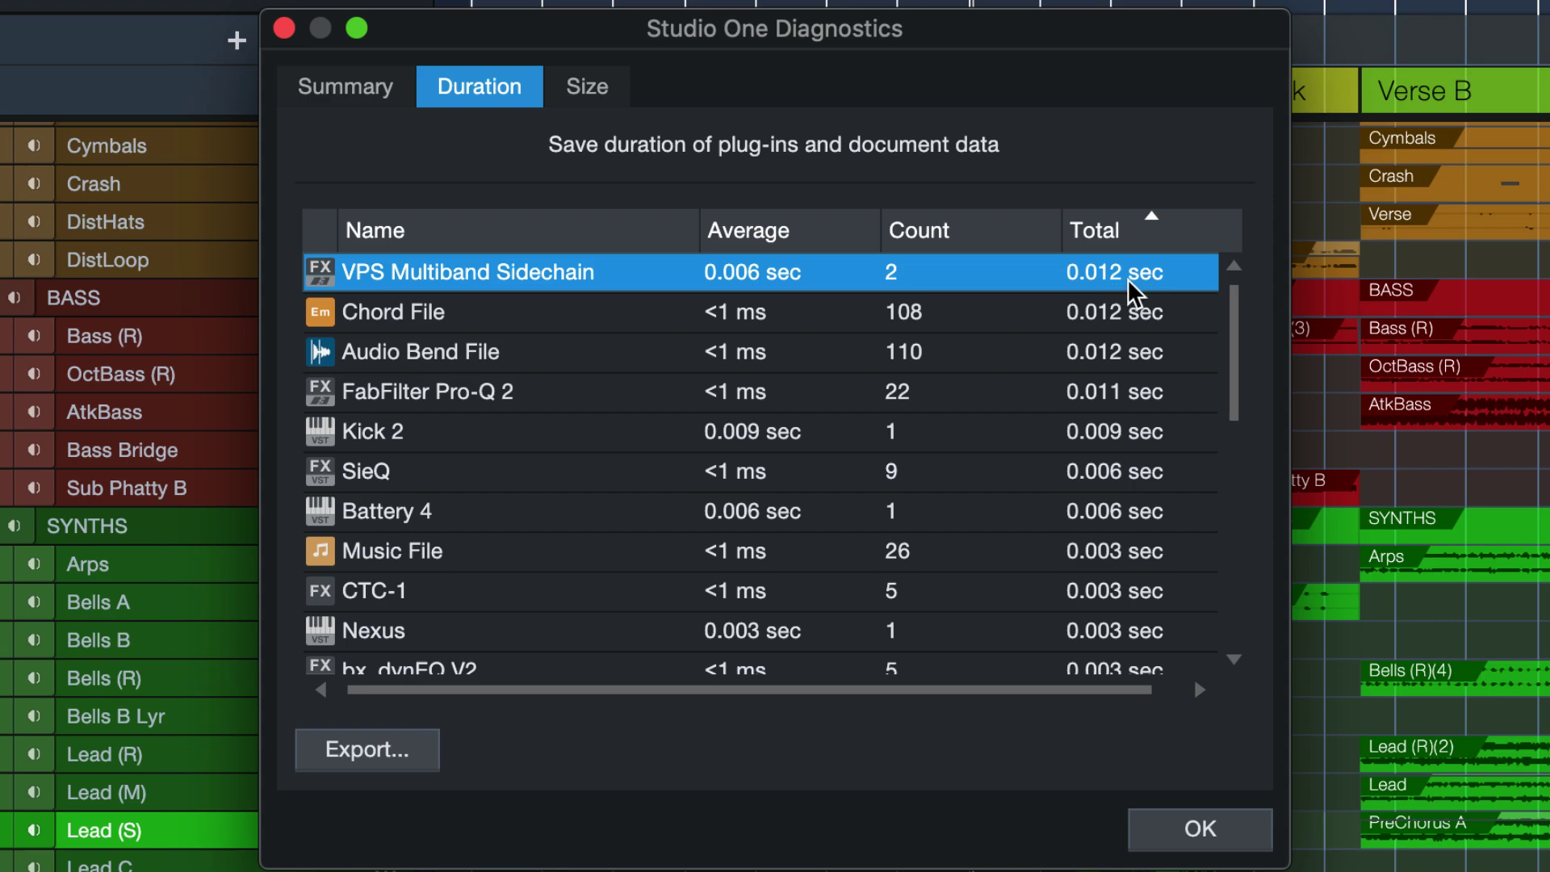
click(678, 368)
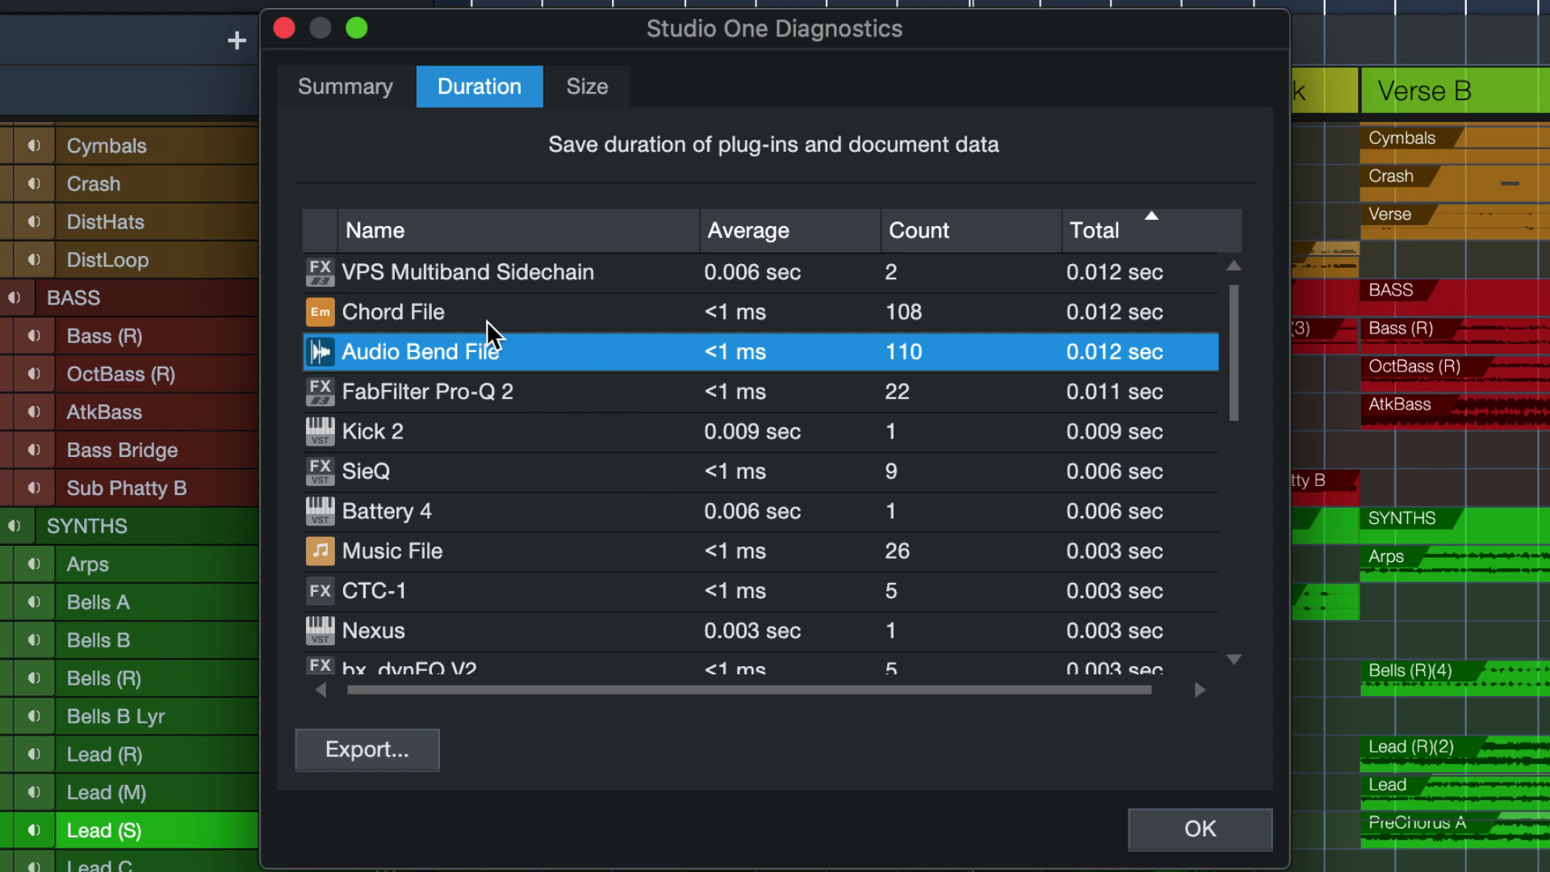
click(457, 321)
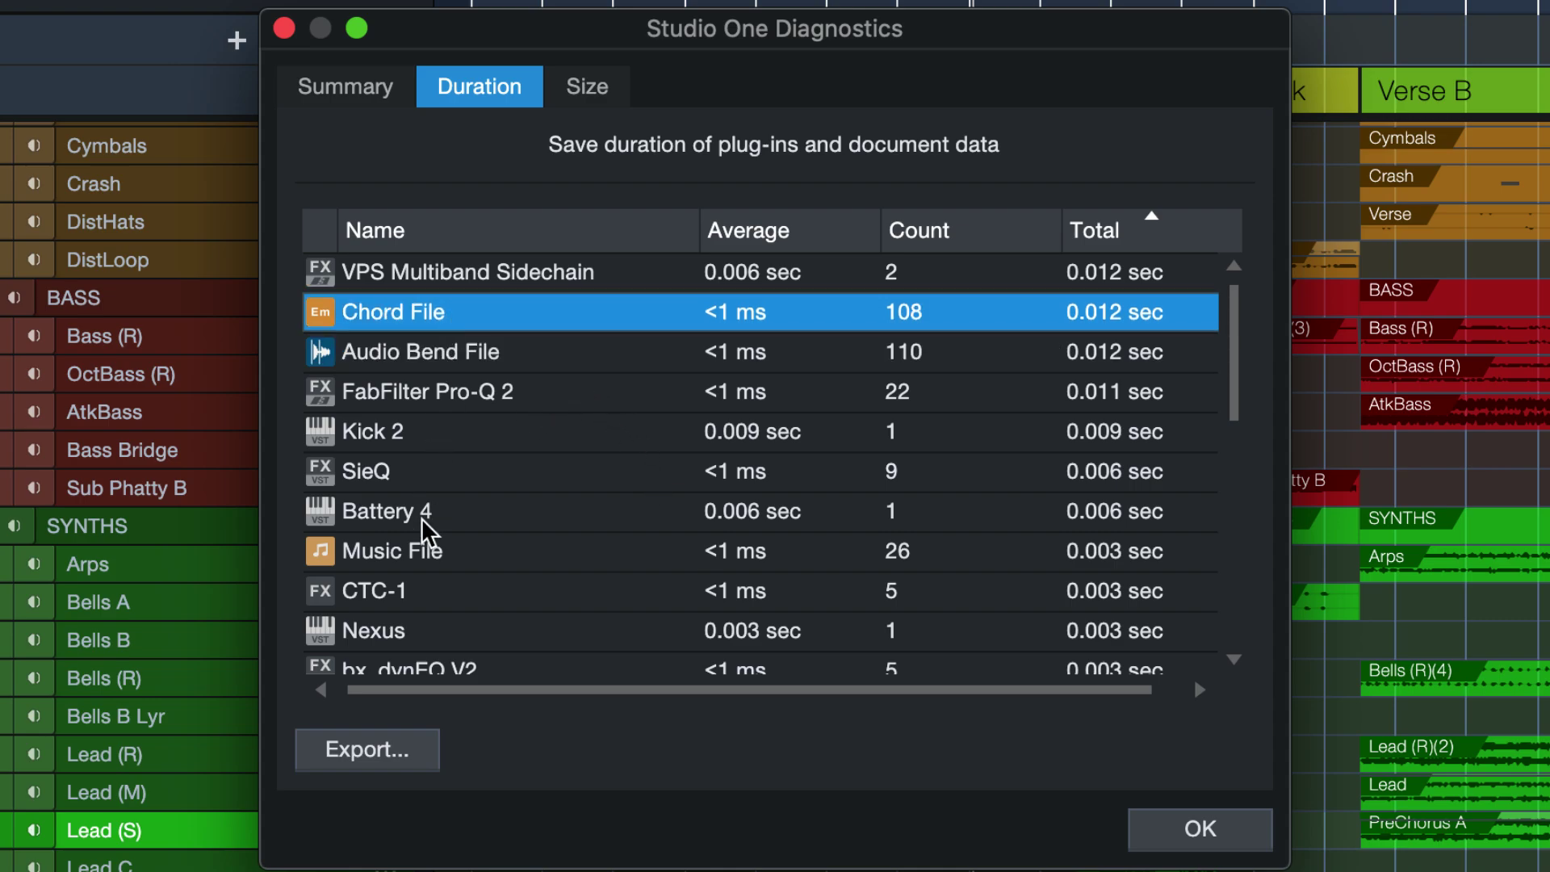
click(448, 557)
click(458, 317)
click(472, 355)
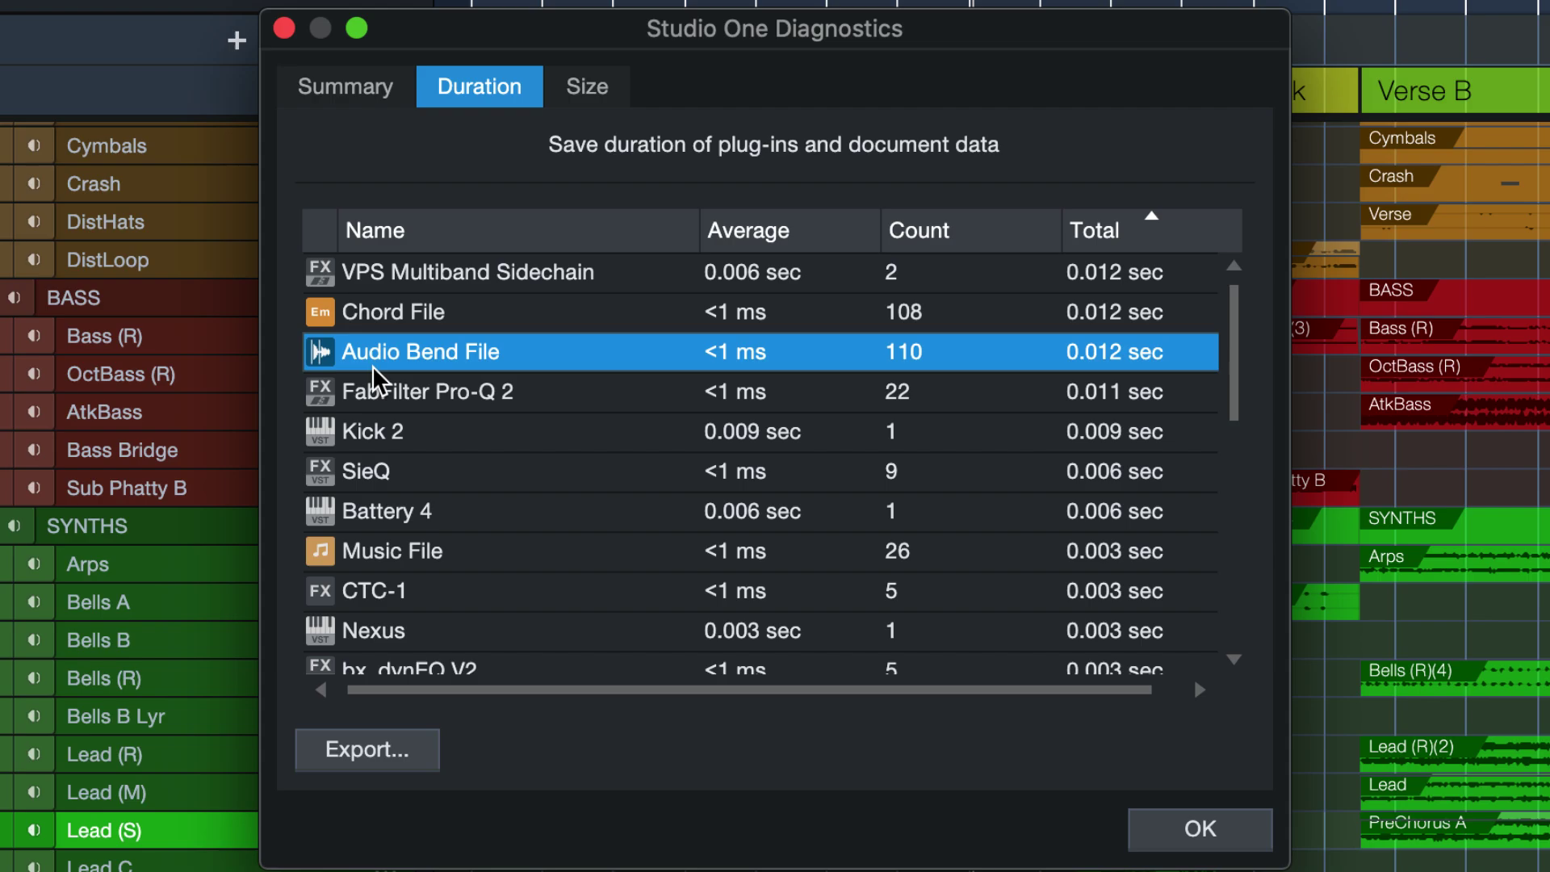
scroll(528, 350, down, 5)
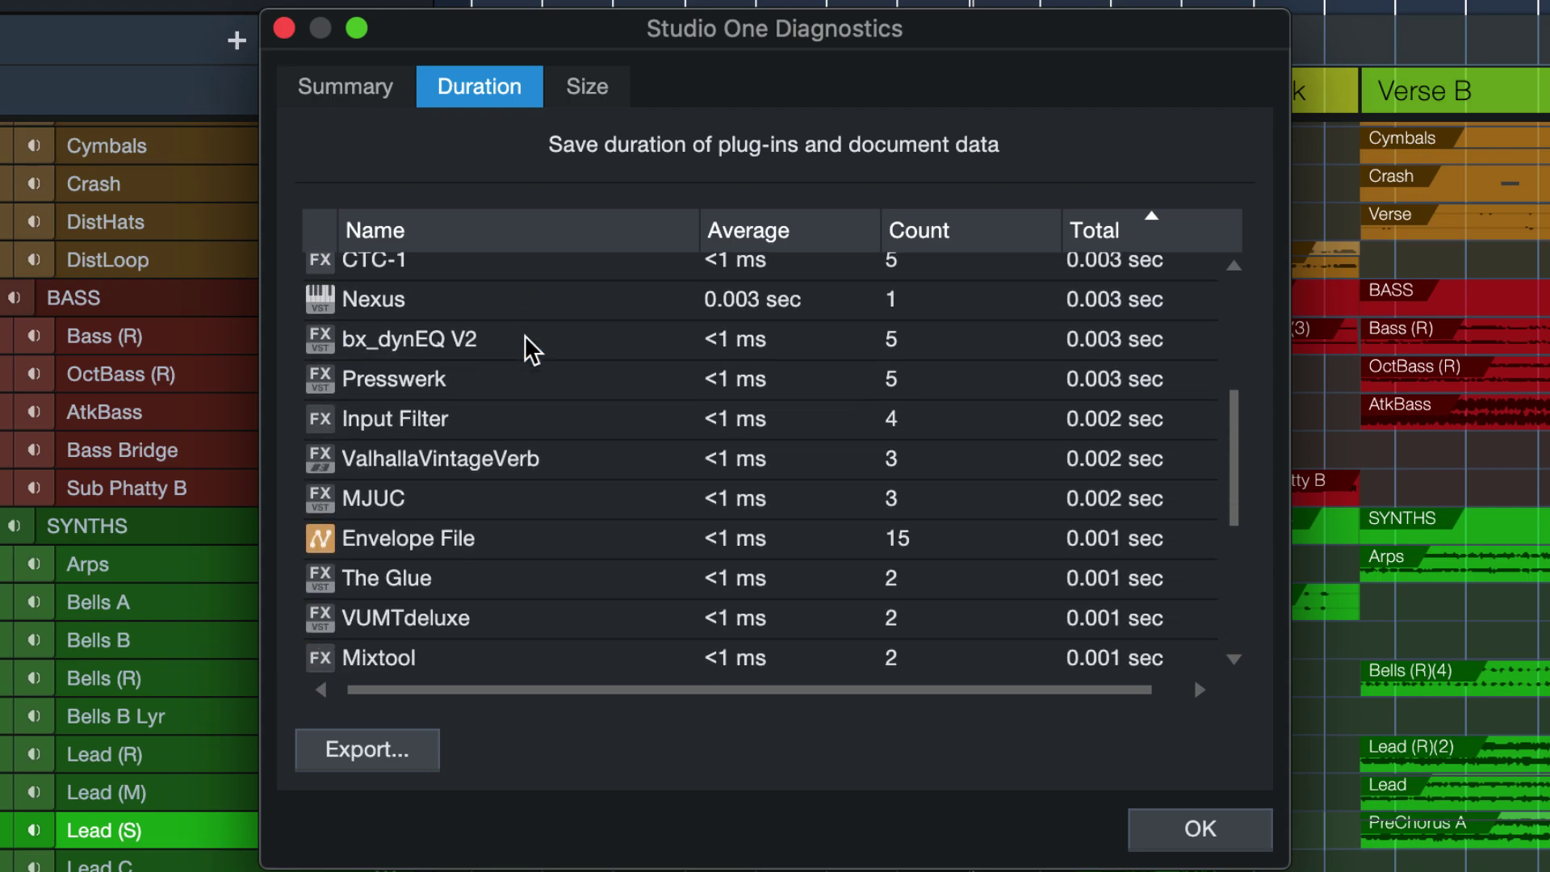
scroll(529, 349, up, 5)
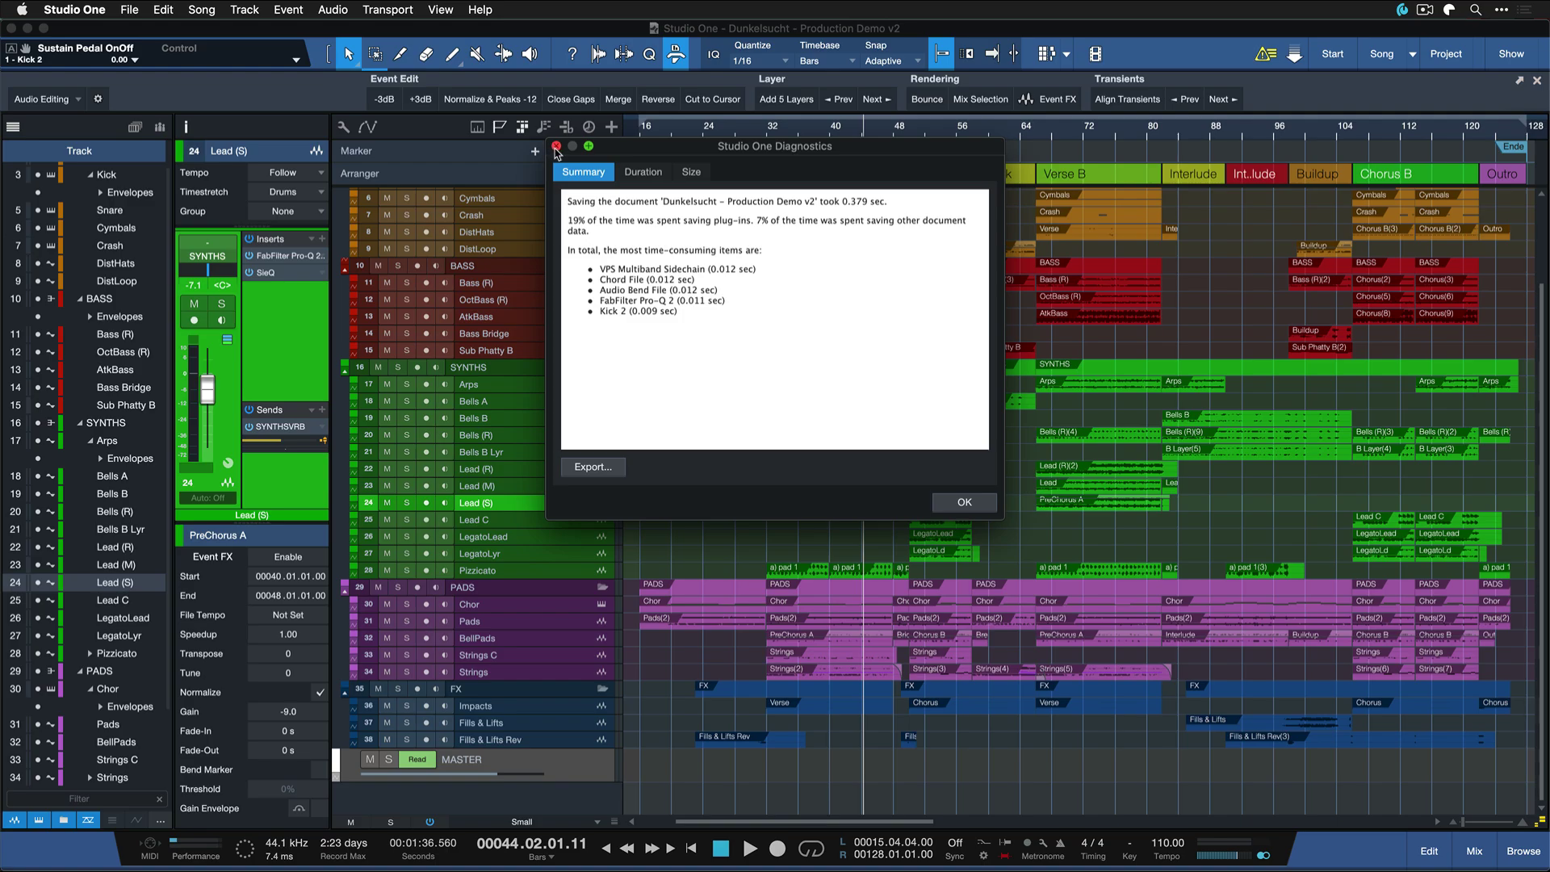
- Close the Diagnostics report and check the Safety Options warning for the song's load options
click(556, 147)
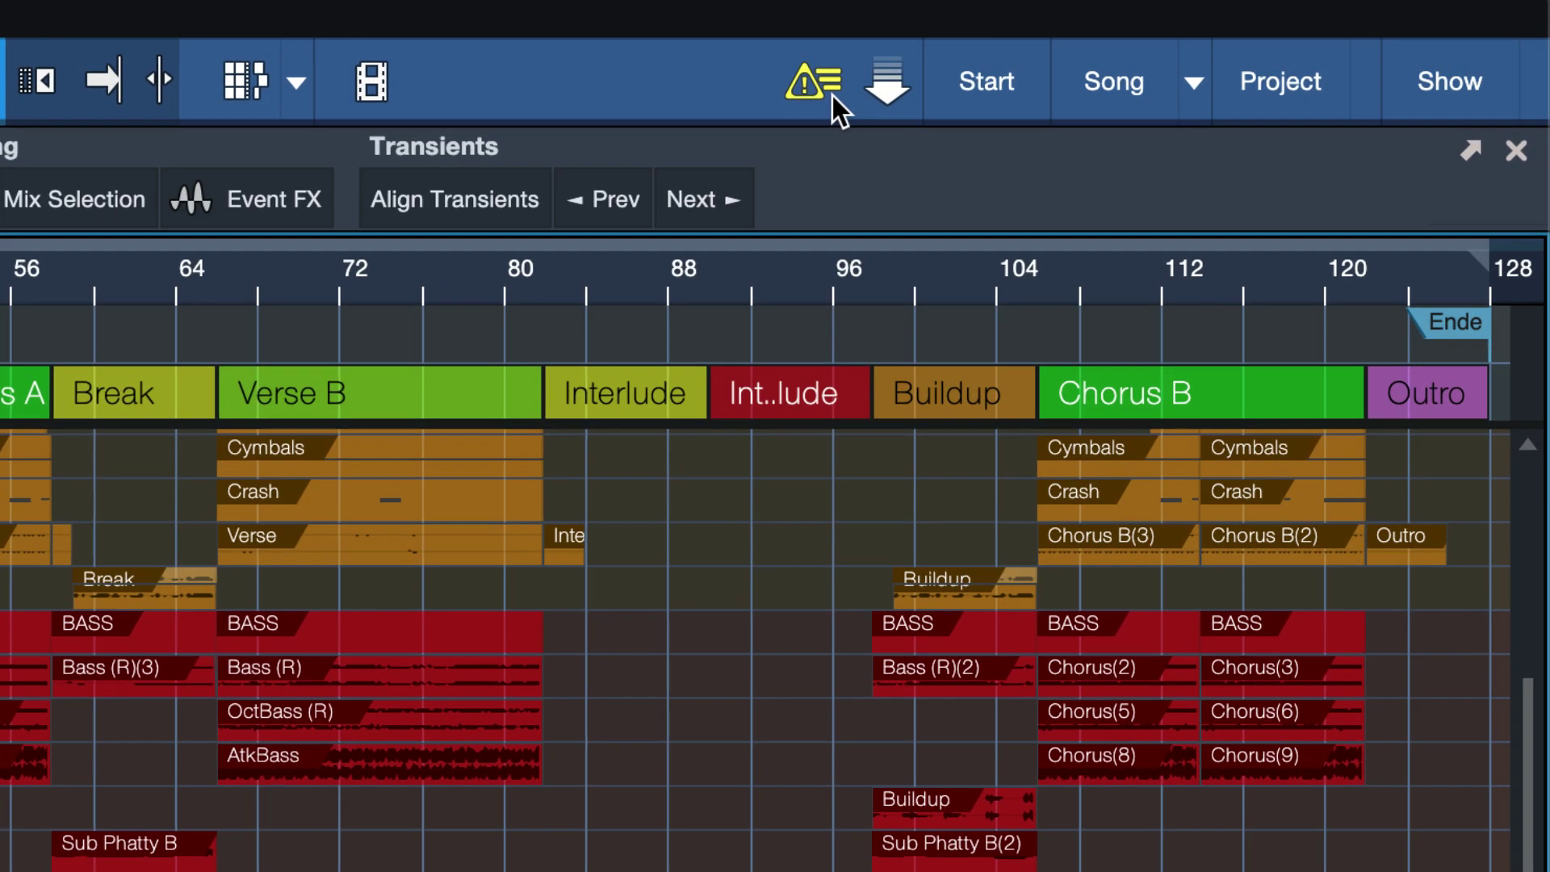
mouse_move(1273, 59)
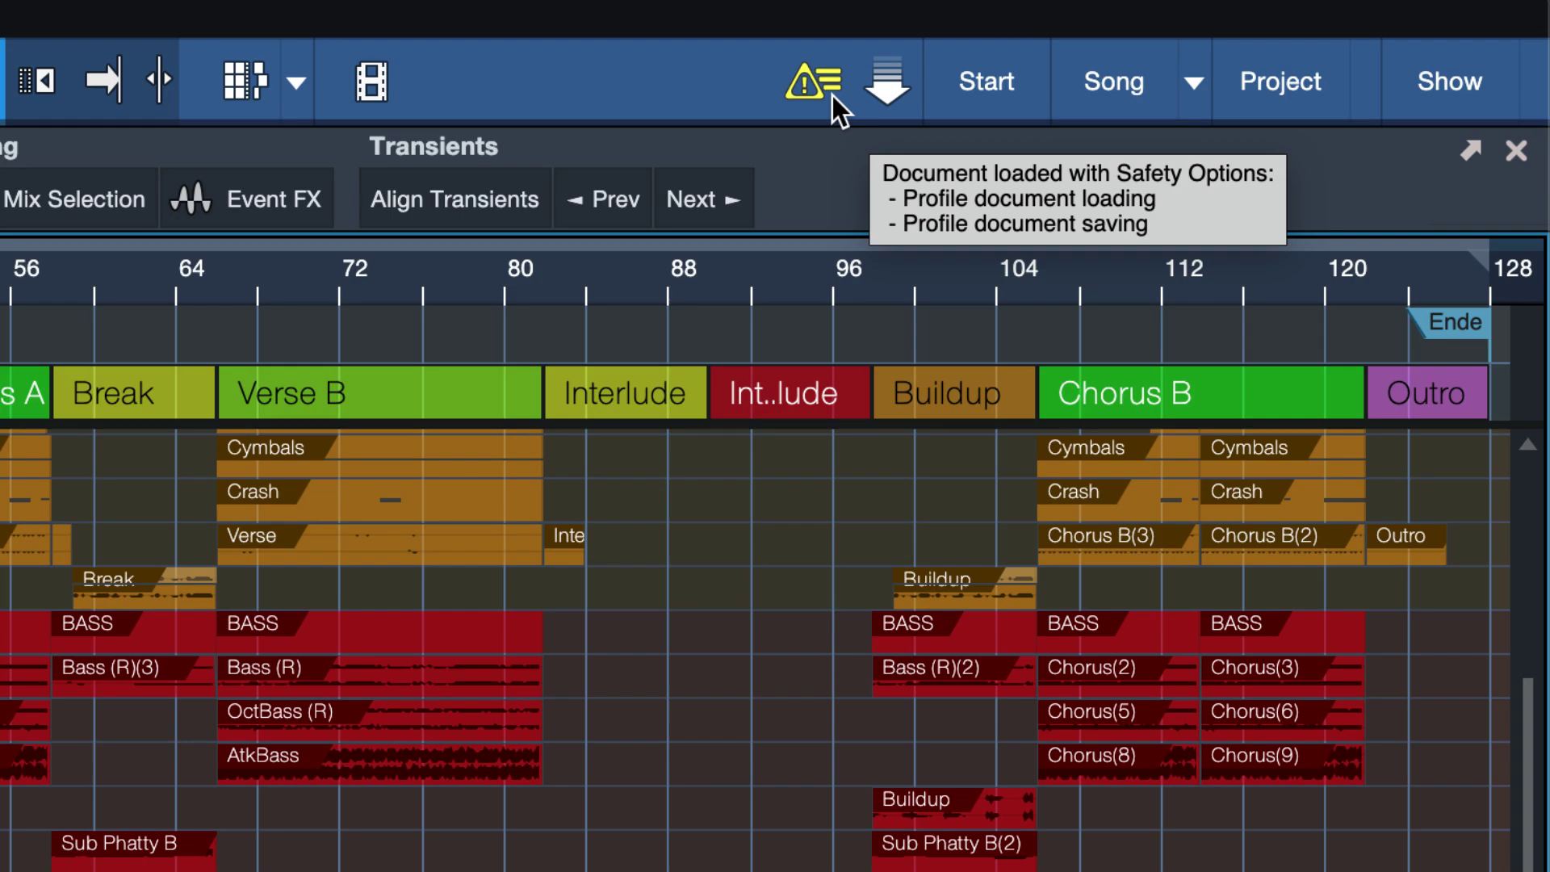